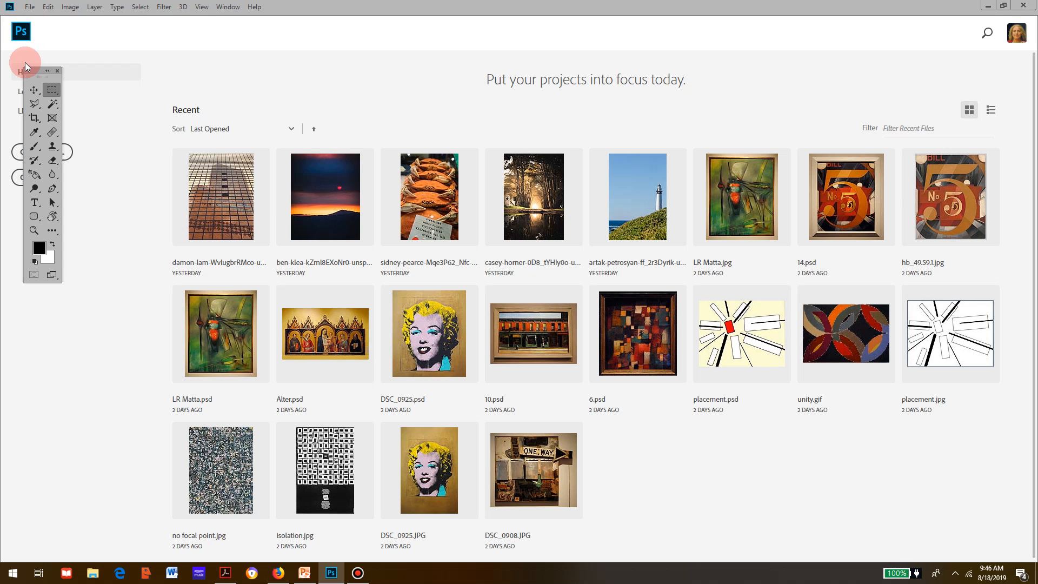
Start a new document from the Print category's Letter preset, keeping the dimensions in inches.
drag(35, 70, 56, 252)
click(48, 153)
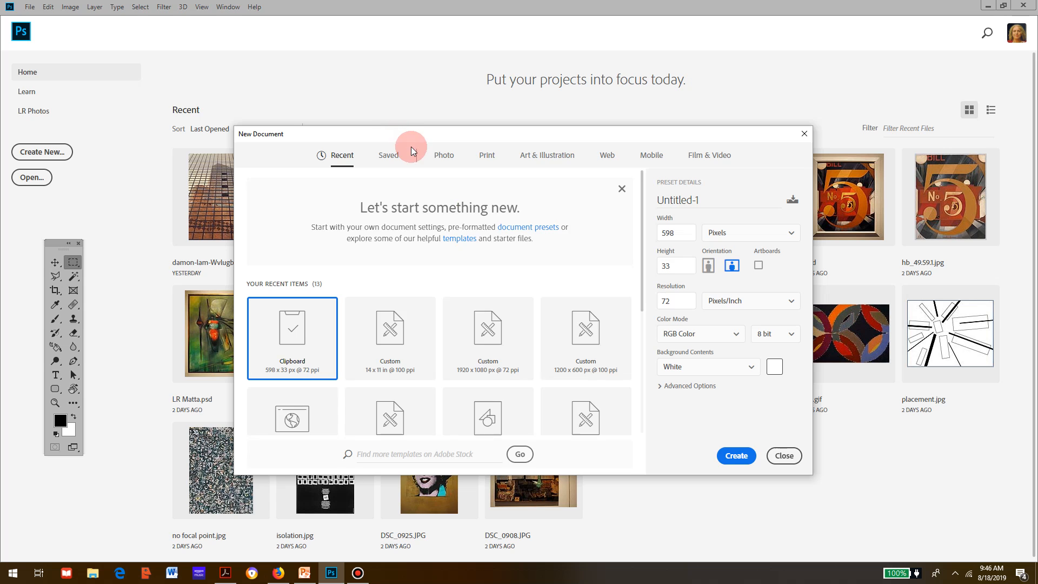
drag(439, 134, 437, 50)
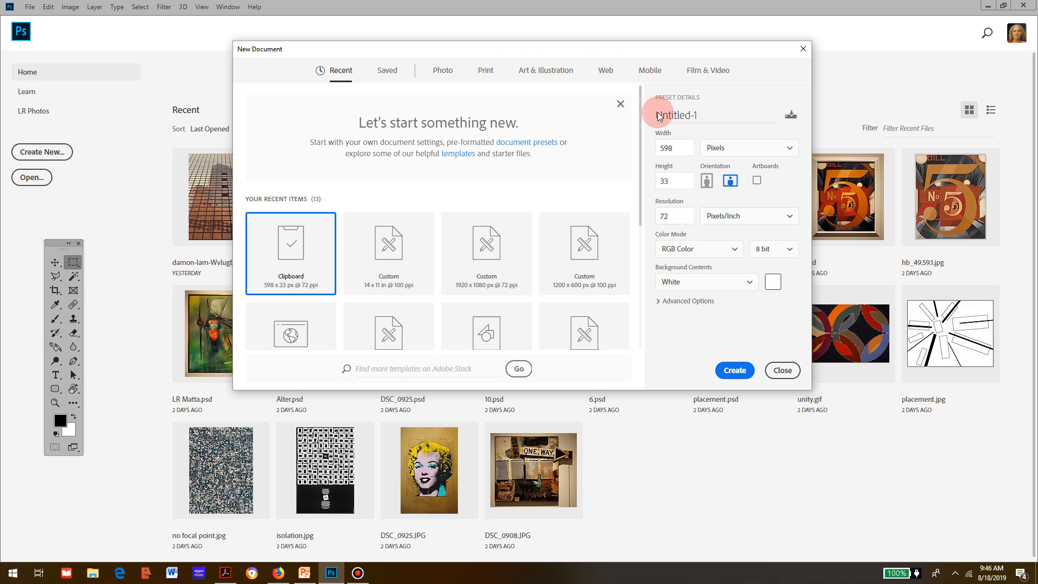
click(484, 73)
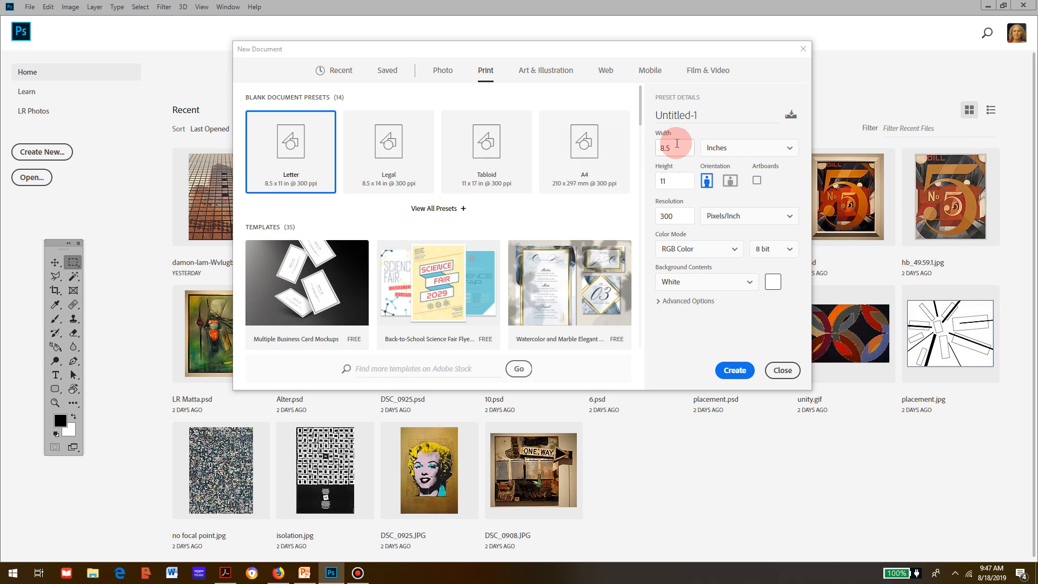
click(789, 150)
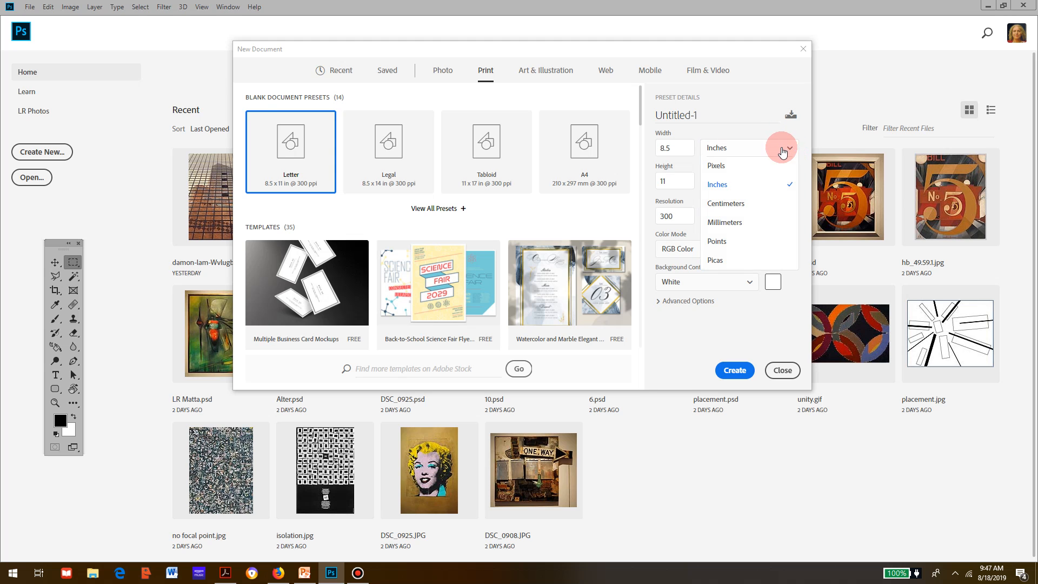
click(727, 149)
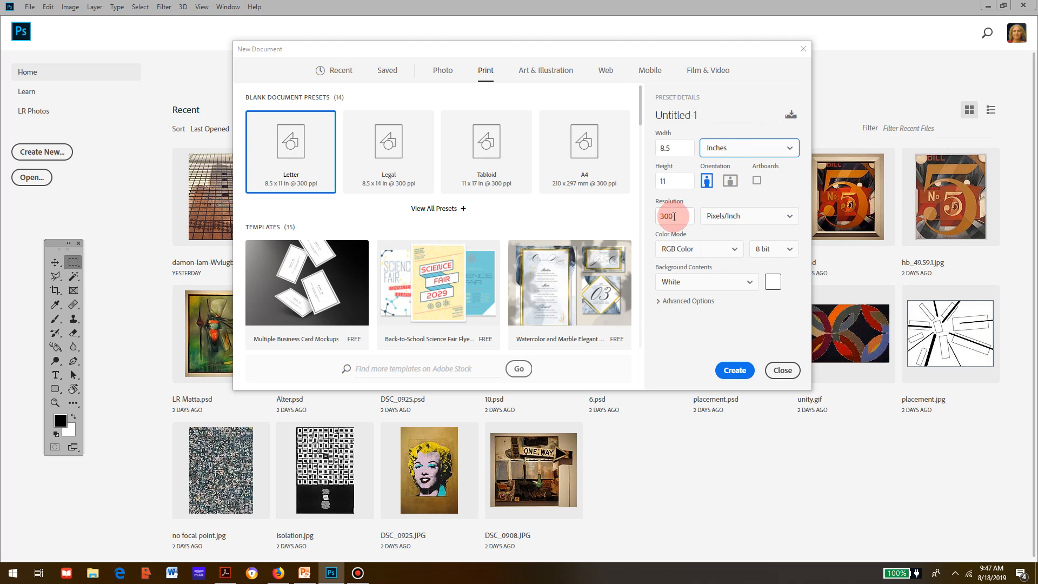
Set the document width to 14 inches and the resolution to 100 pixels/inch, and create the document.
double_click(664, 148)
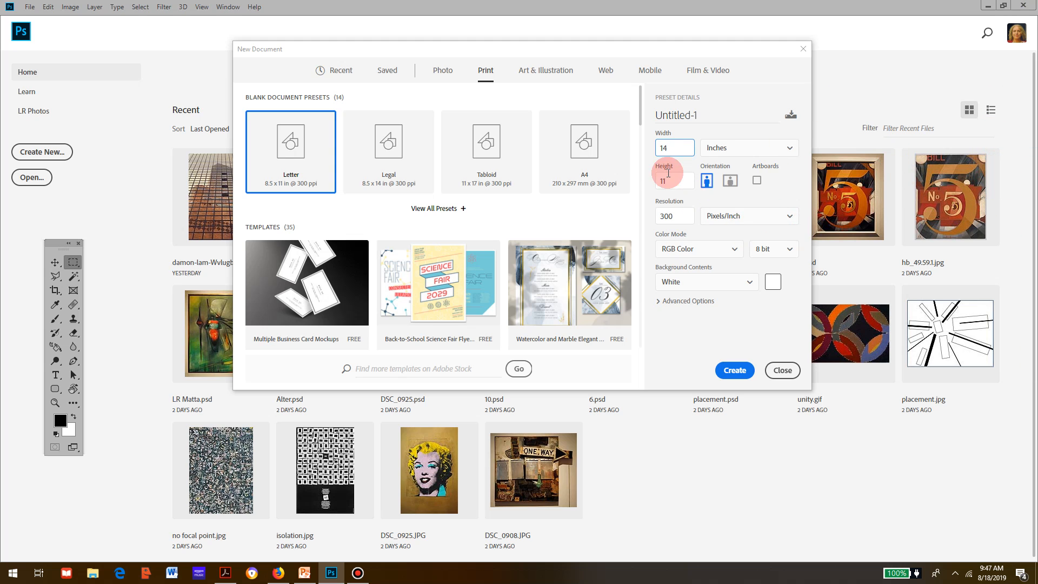
click(764, 192)
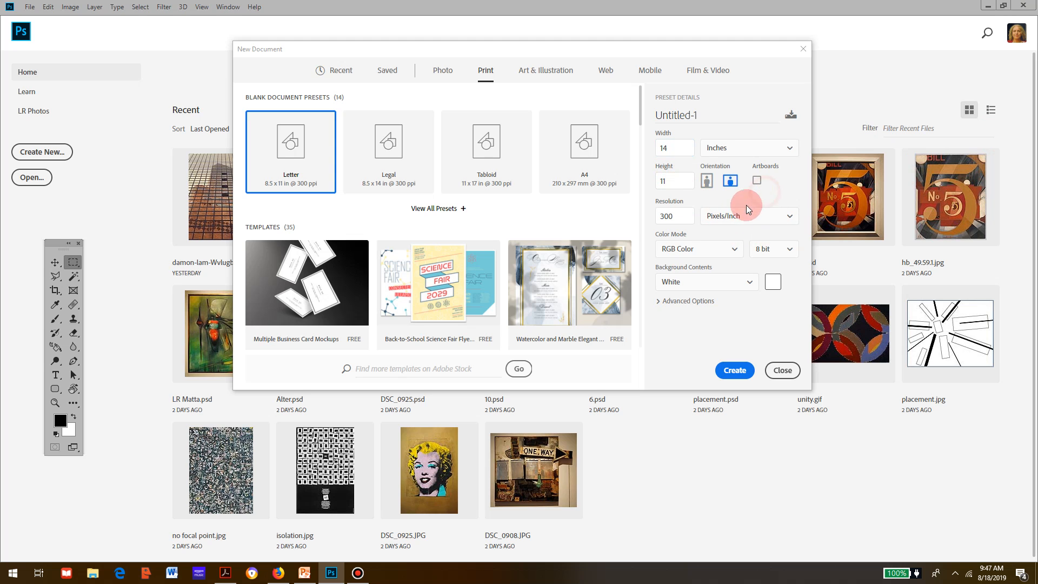
drag(683, 218, 650, 217)
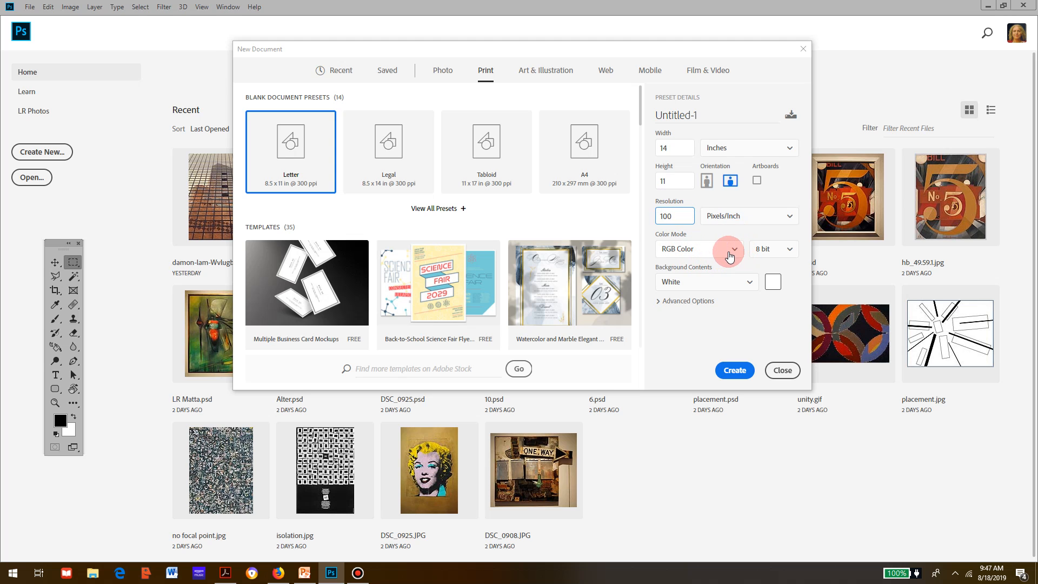
click(680, 304)
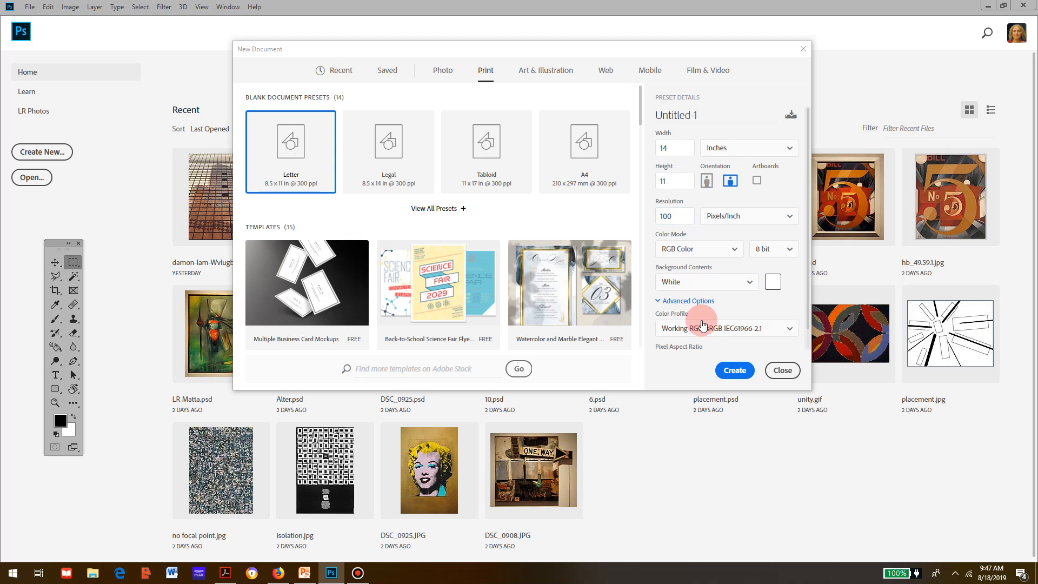
click(672, 305)
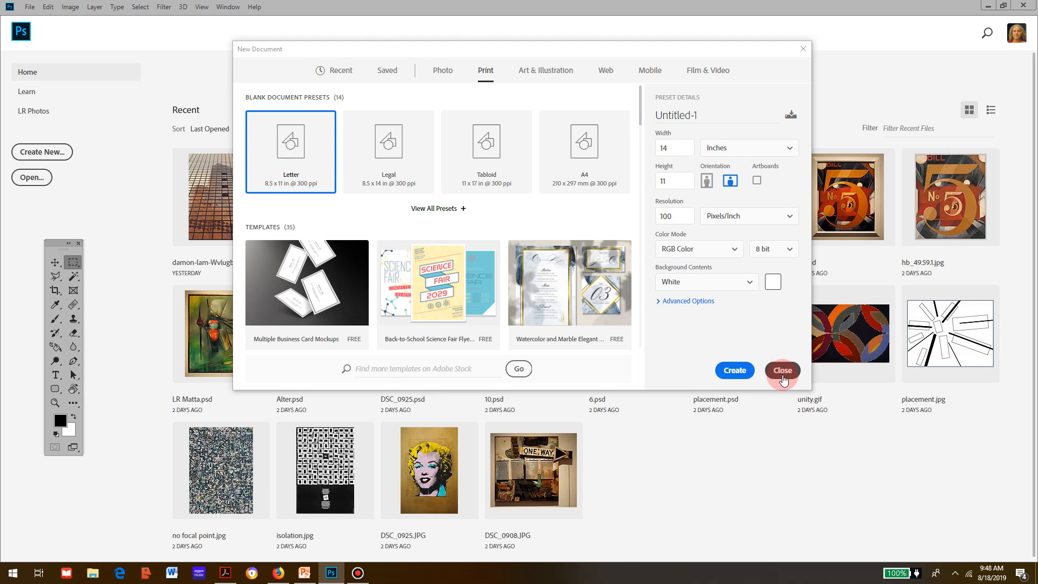
click(736, 370)
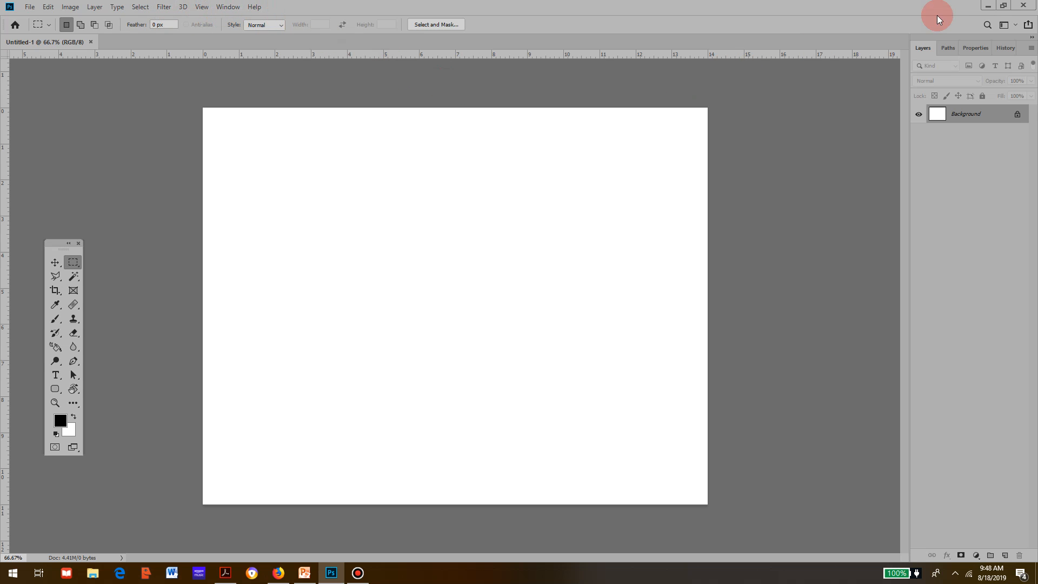
Reset the Essentials workspace to its default layout.
click(1014, 26)
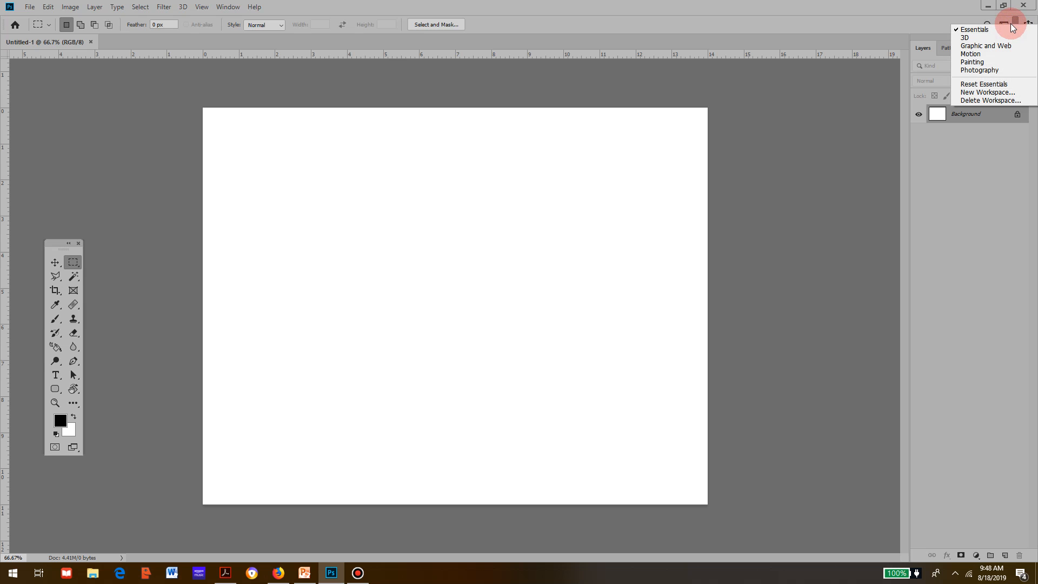
click(1008, 85)
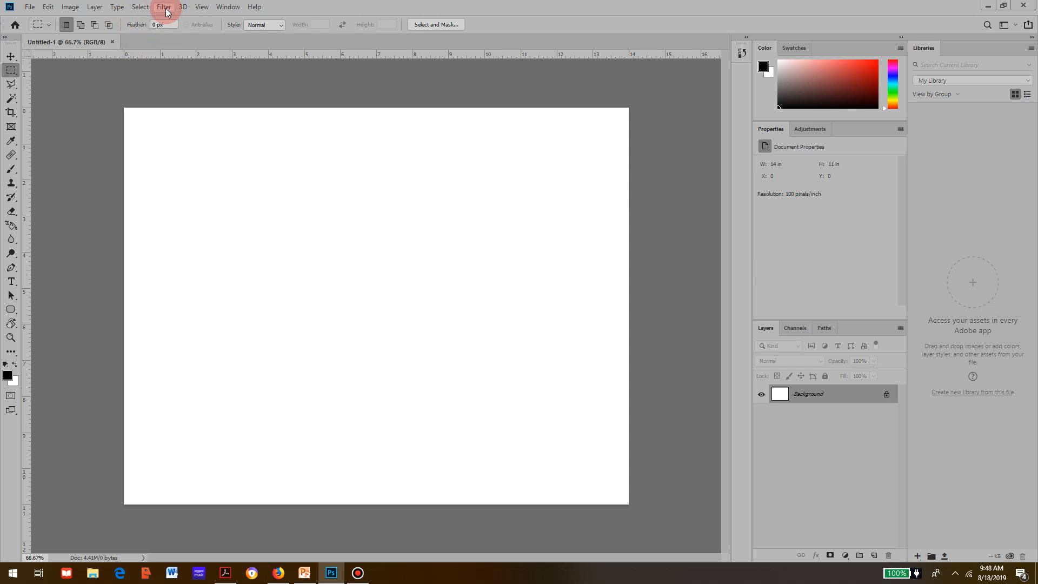
Hide the rulers around the canvas and show them again.
click(202, 8)
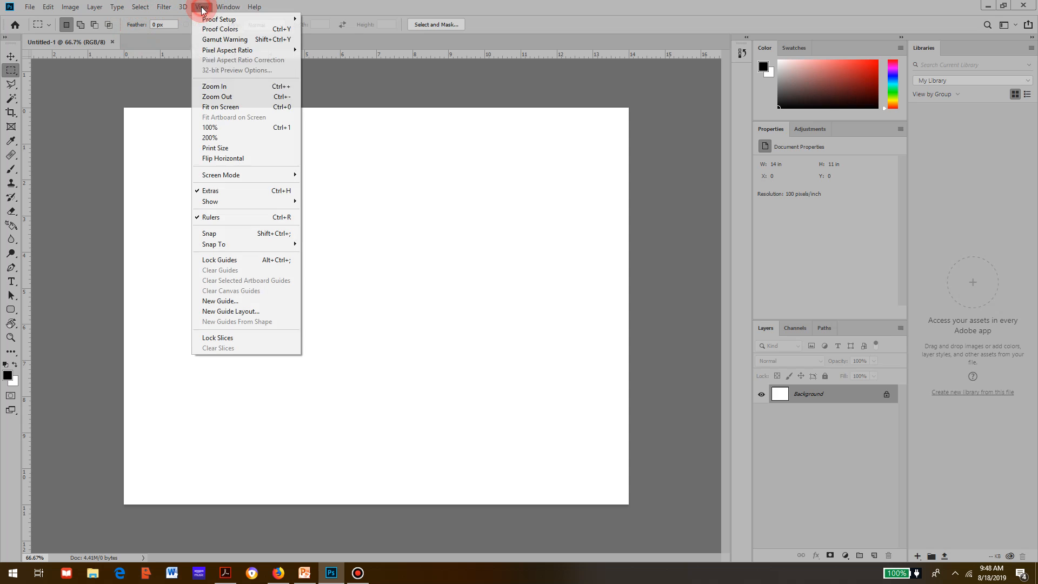
click(236, 217)
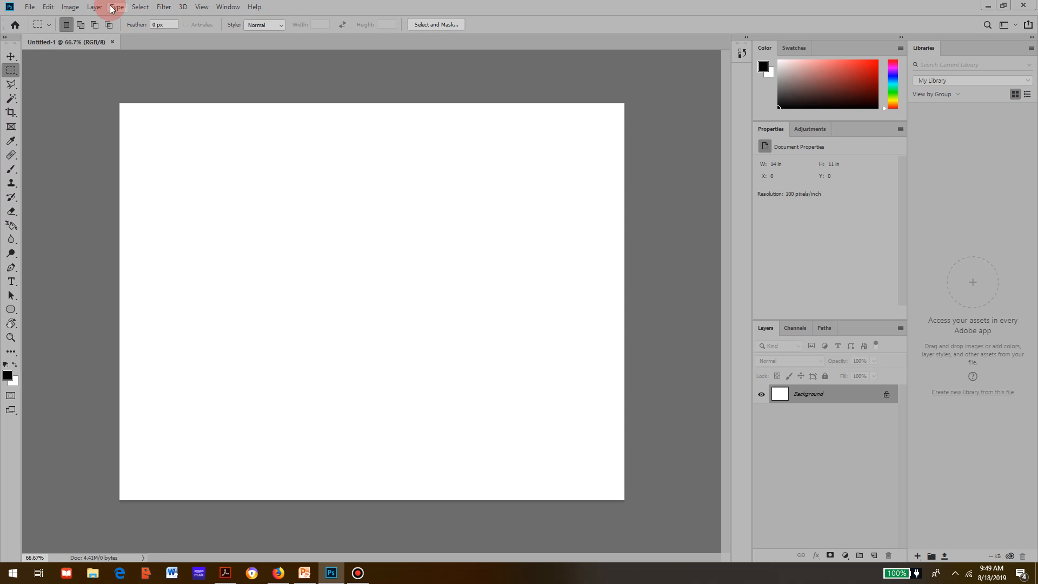
click(201, 7)
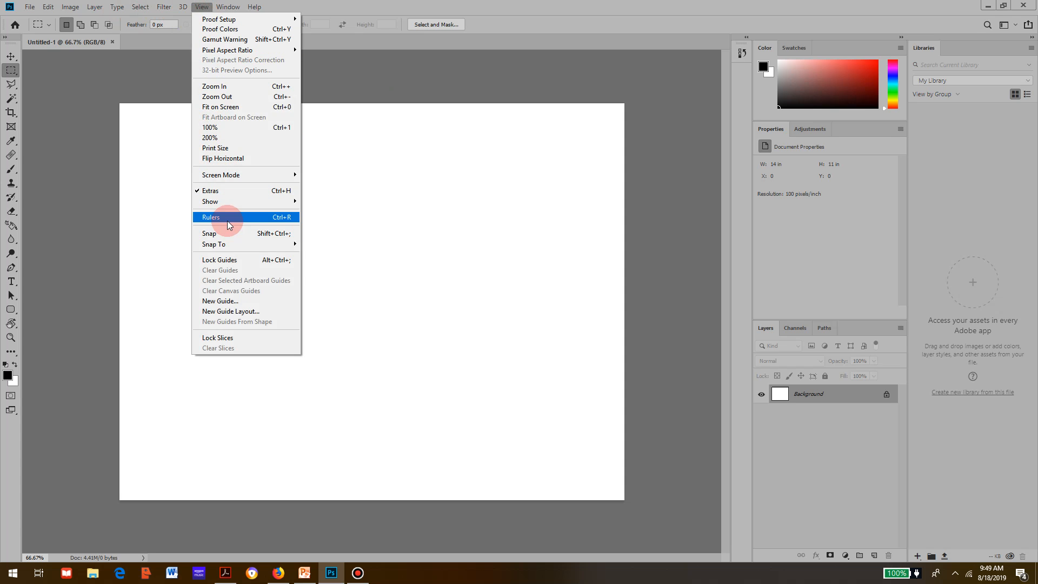
click(229, 222)
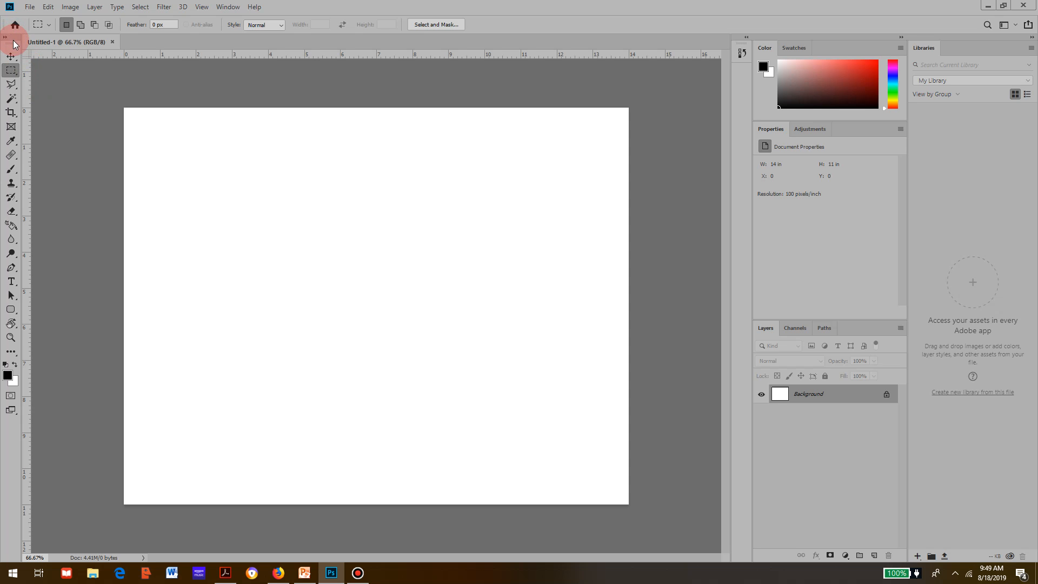
Undock the Tools panel so it floats beside the canvas and set it to the two-column layout.
drag(15, 39, 85, 80)
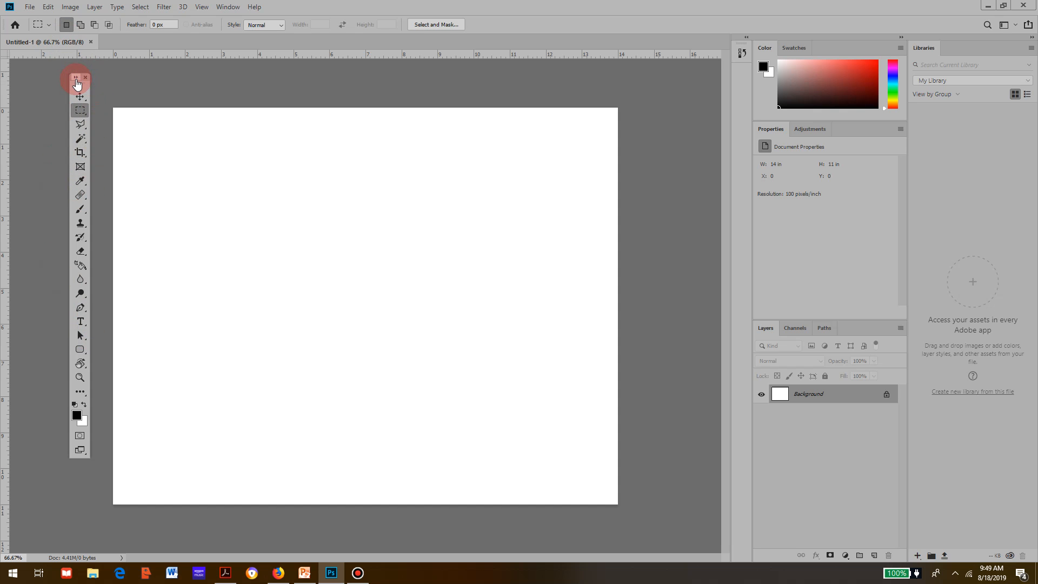
click(77, 78)
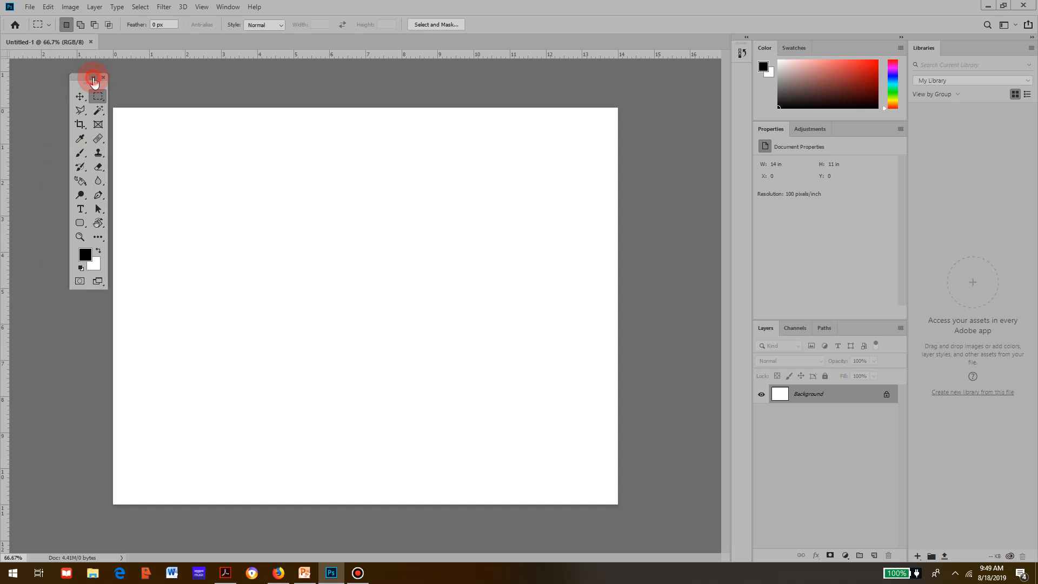
click(93, 79)
click(76, 79)
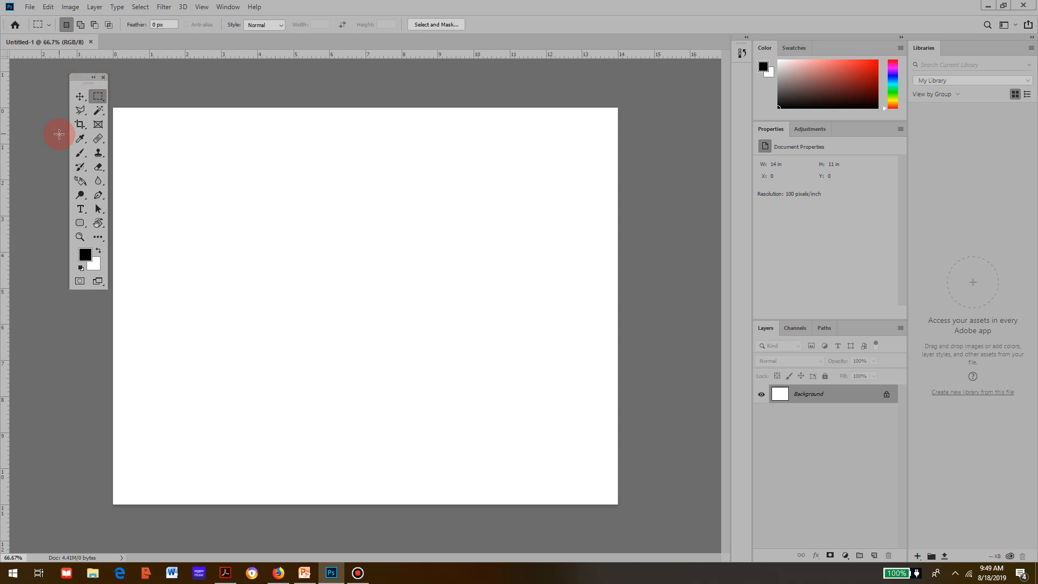
Close and reopen the Tools panel, placing it in the grey area clear of the canvas.
click(104, 78)
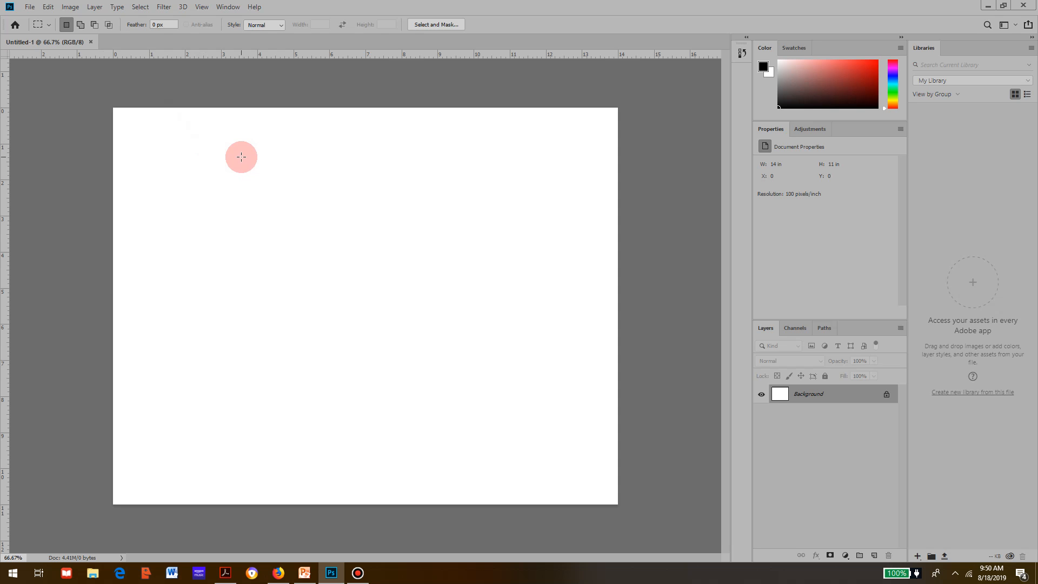
click(229, 8)
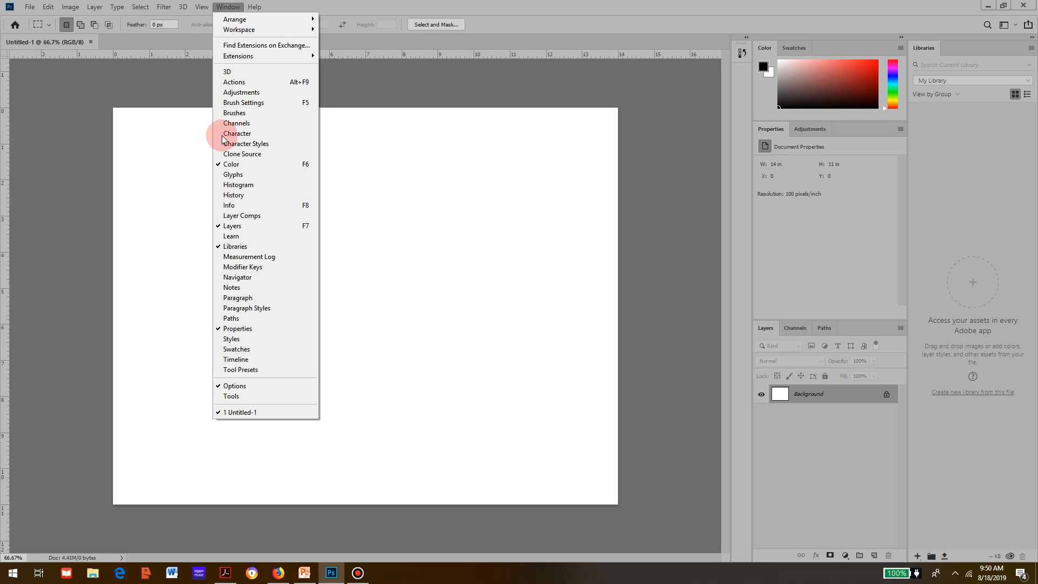
click(229, 396)
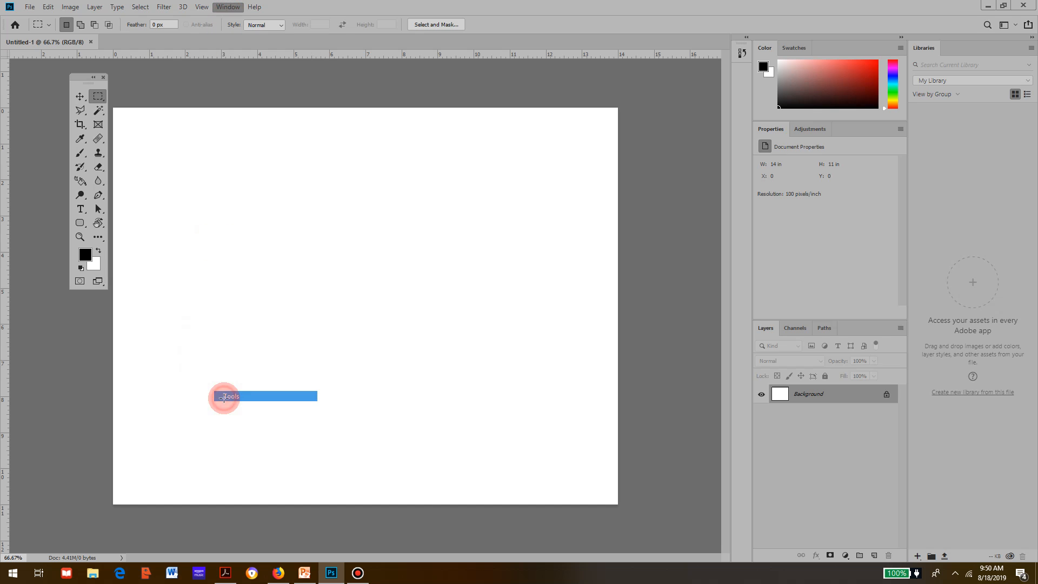
drag(75, 80, 48, 91)
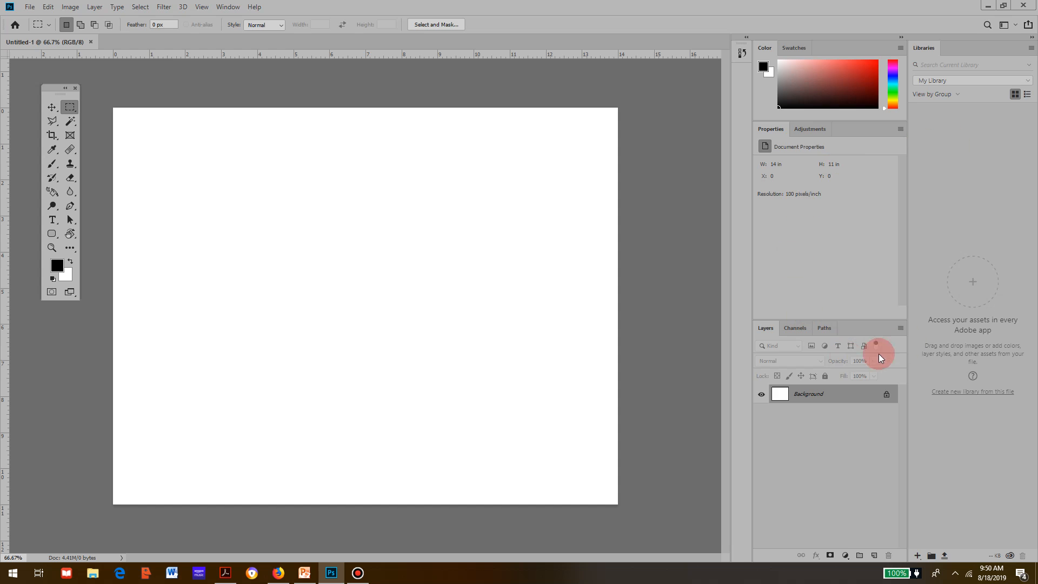
Try the 3D and Painting workspaces and return to the Essentials workspace.
click(1015, 25)
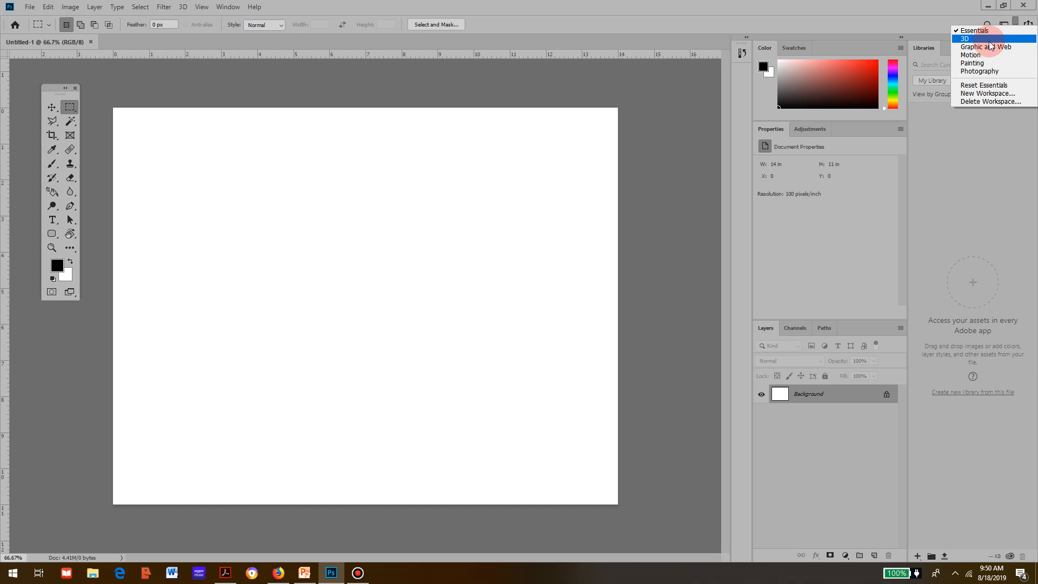
click(966, 39)
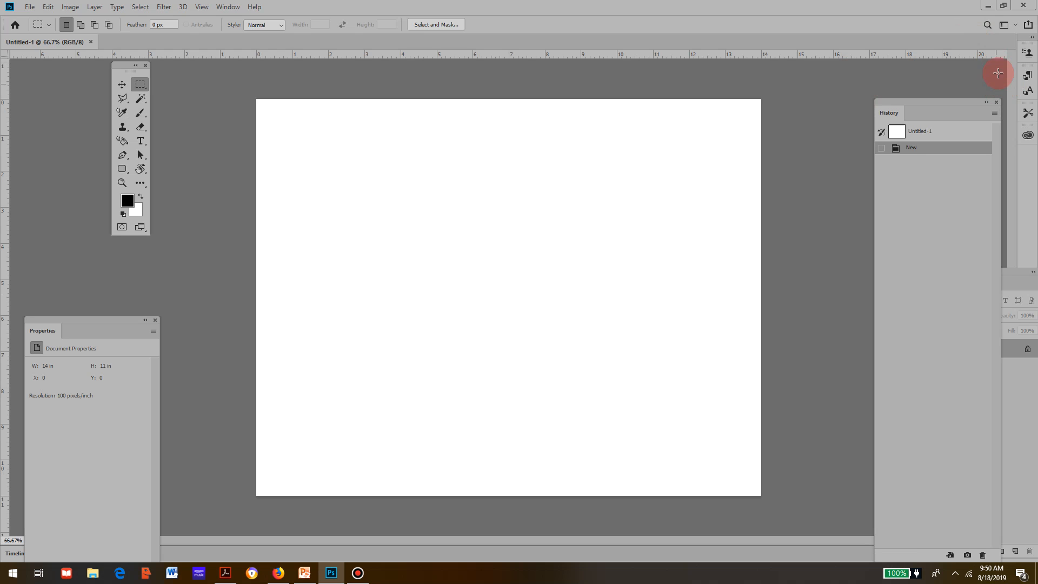
click(1016, 28)
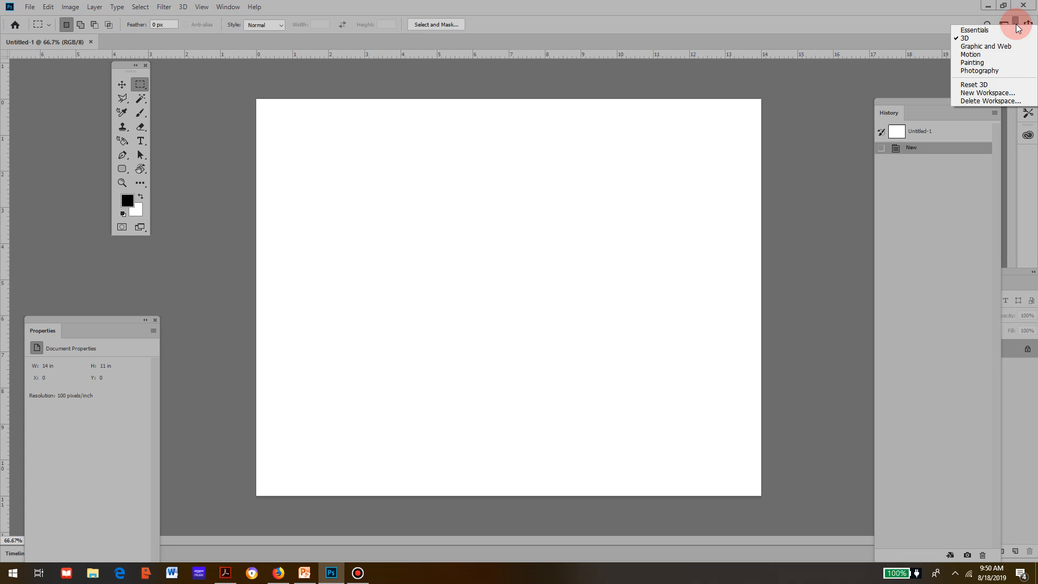
click(983, 63)
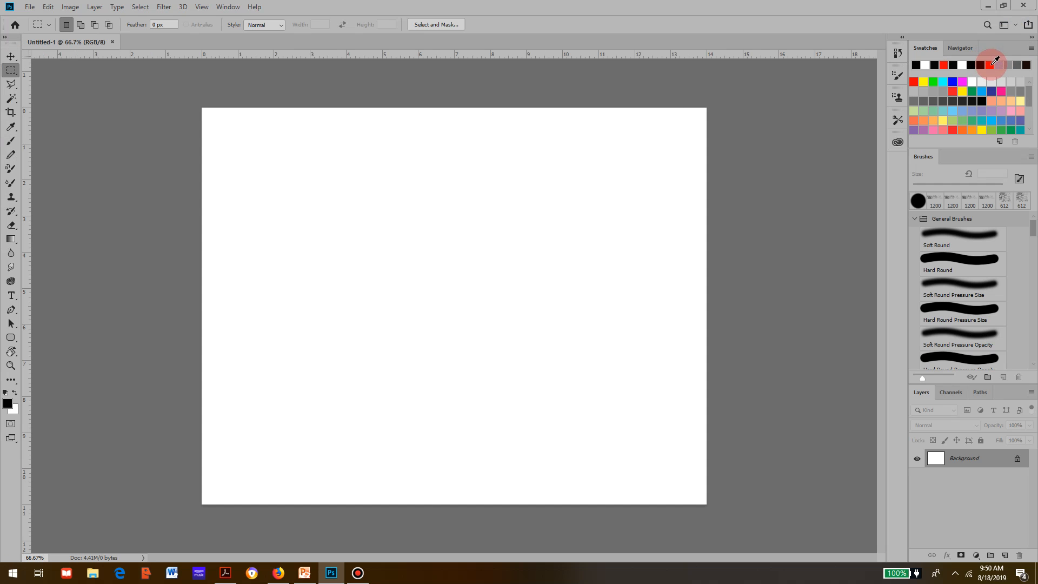
click(1014, 26)
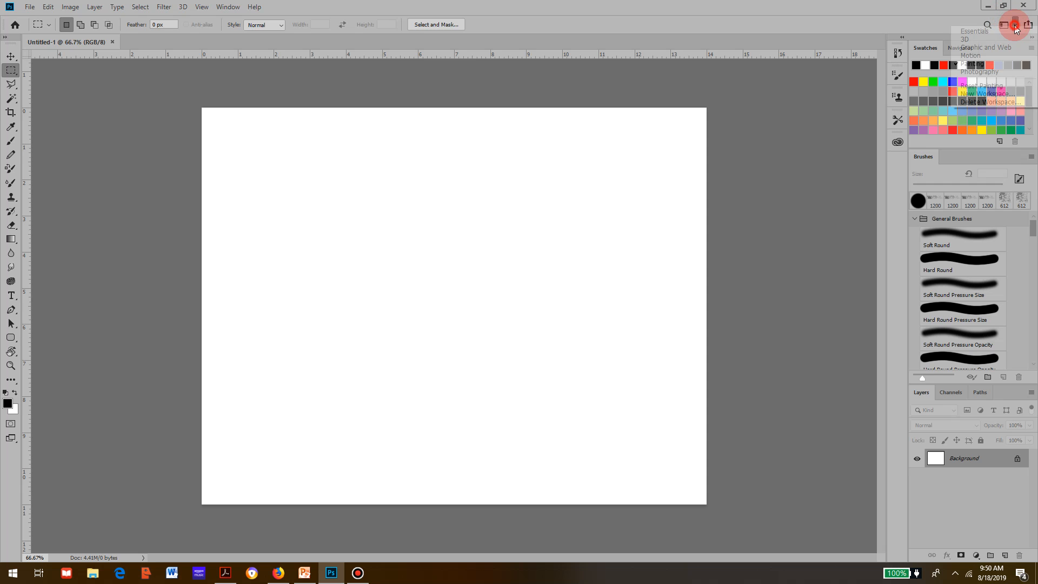
click(976, 33)
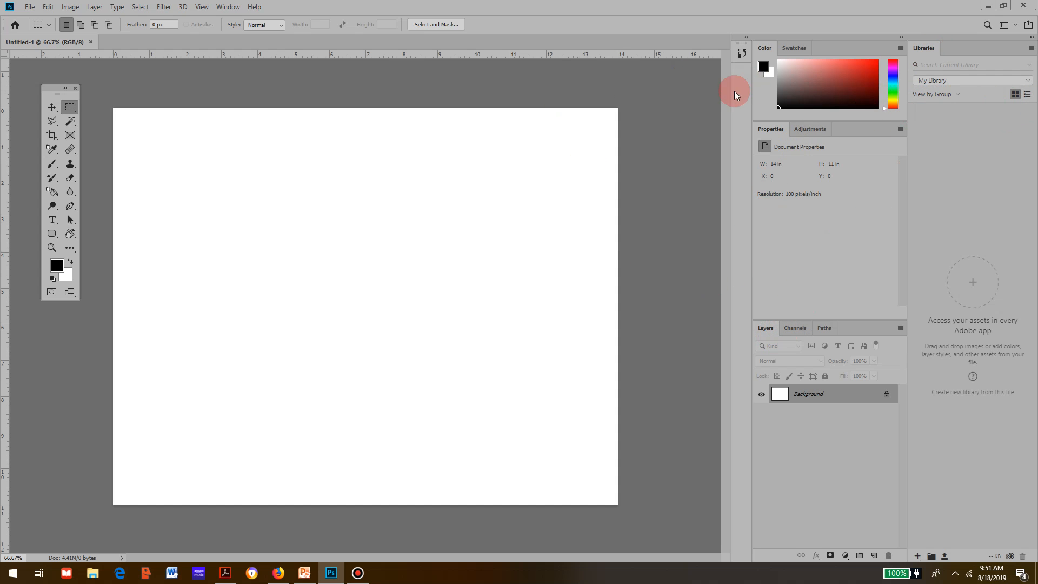
Show the History panel and float it over the canvas's upper corner, detached from the dock.
click(226, 9)
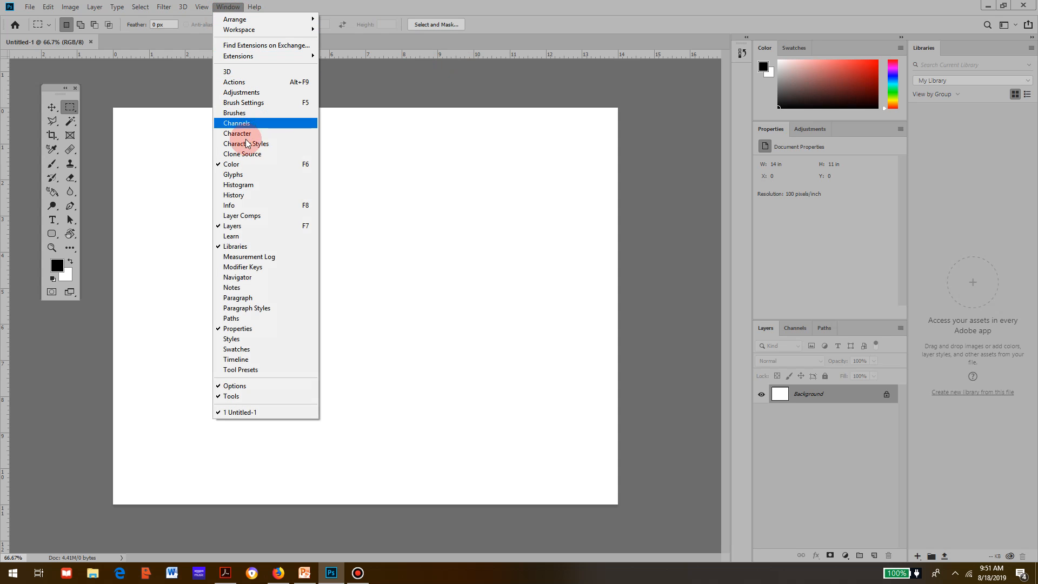
click(243, 196)
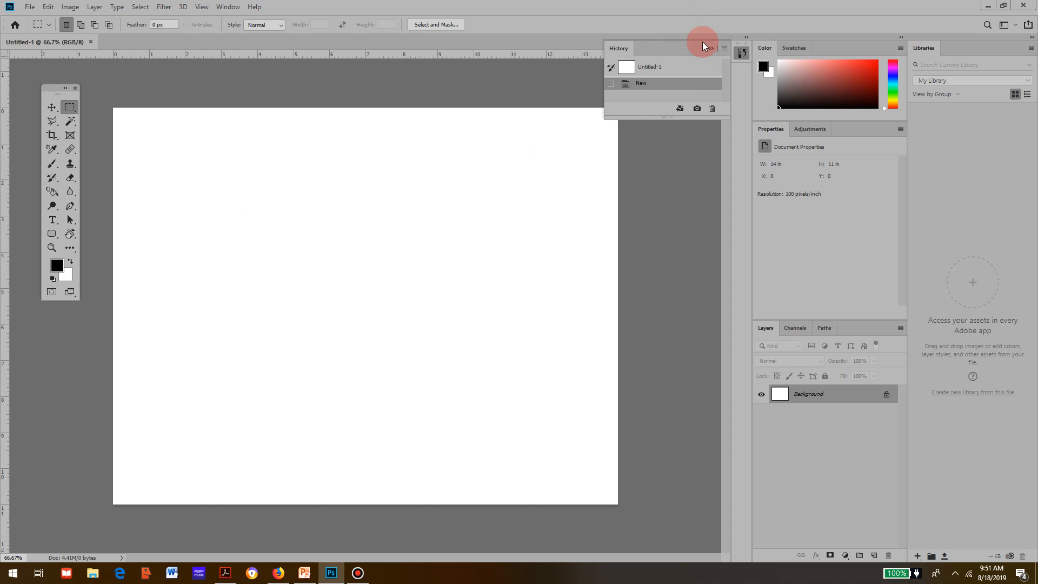
drag(696, 45, 672, 89)
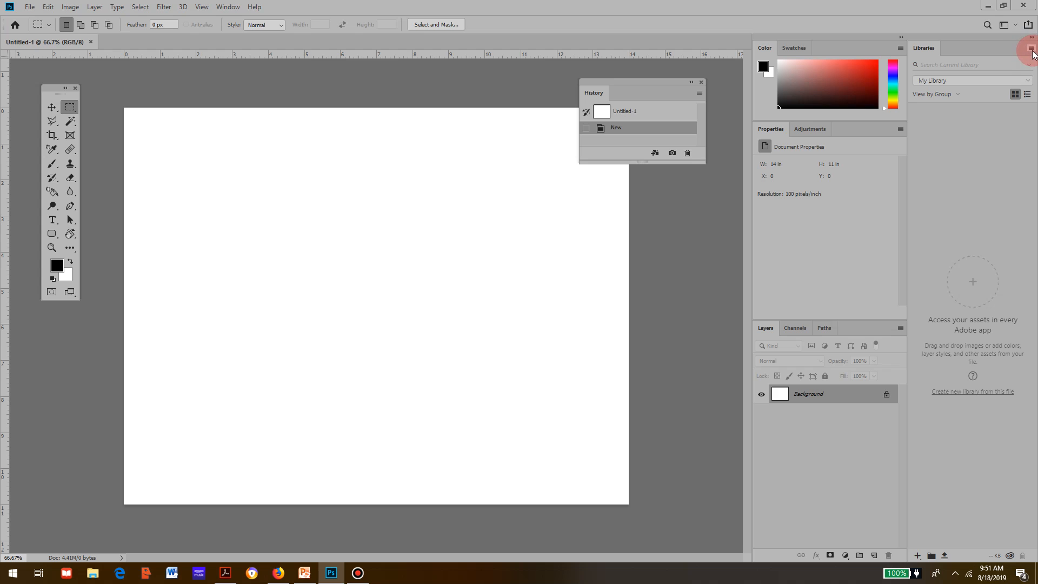
Close the Libraries panel's tab group.
click(1030, 49)
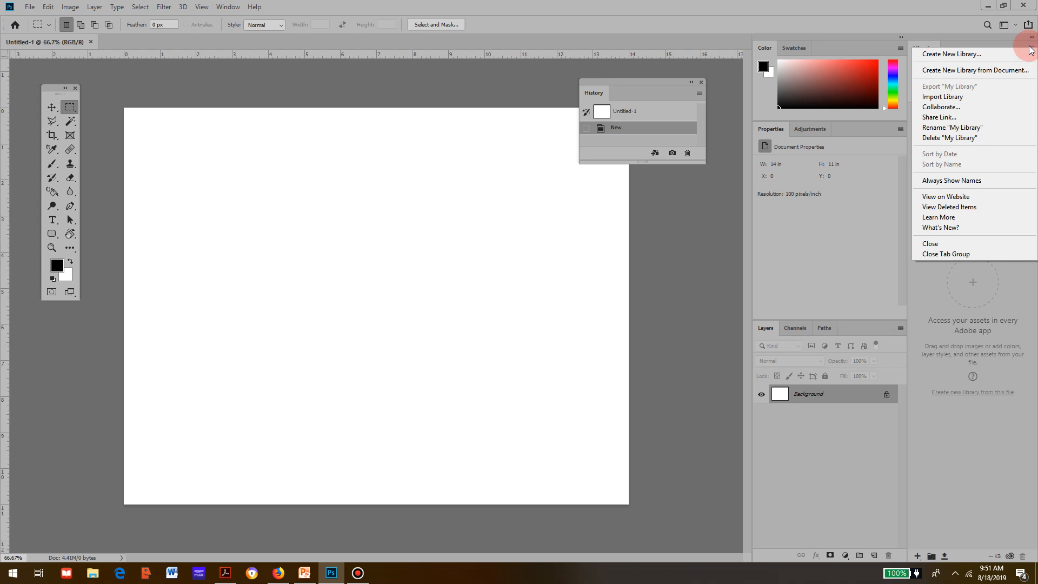
click(943, 257)
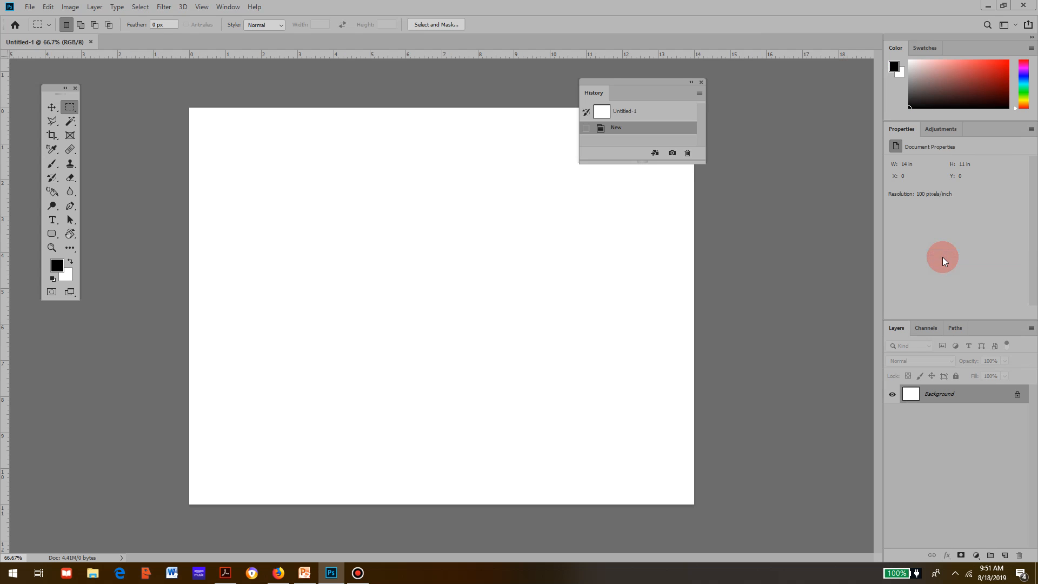
Close only the Channels panel, keeping Layers and Paths in their group.
click(936, 330)
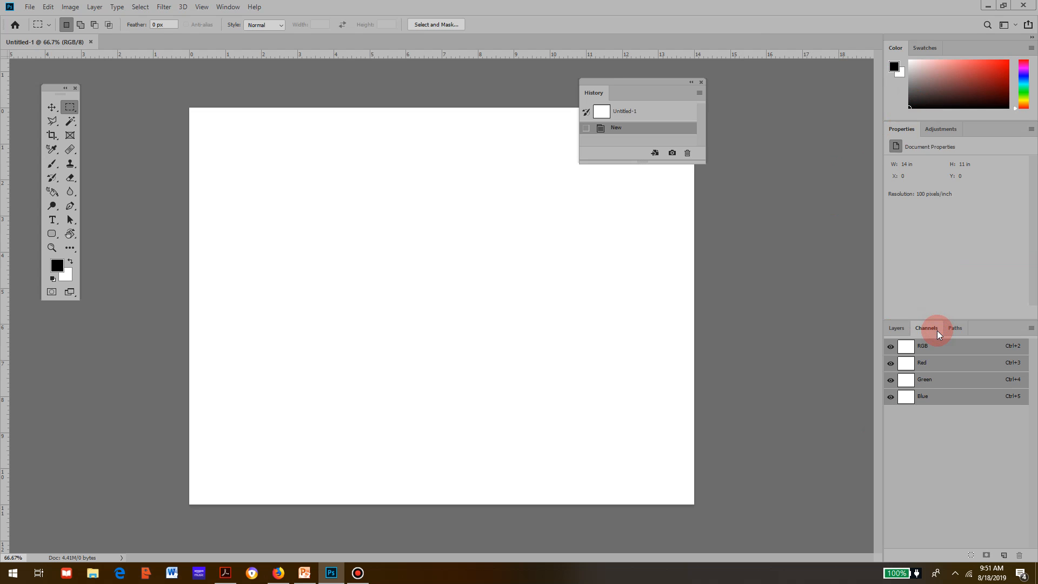
click(1031, 328)
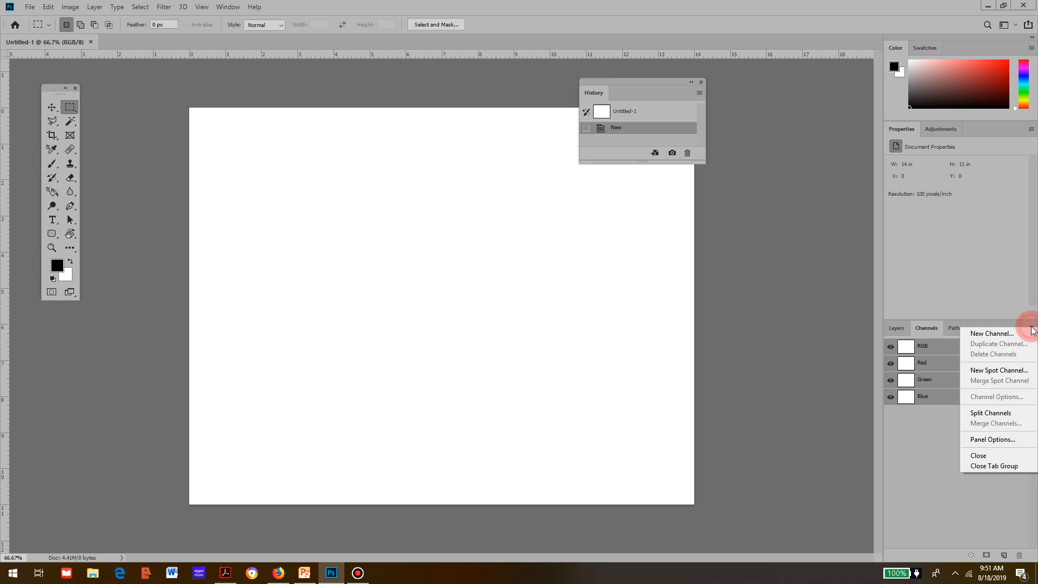
click(974, 454)
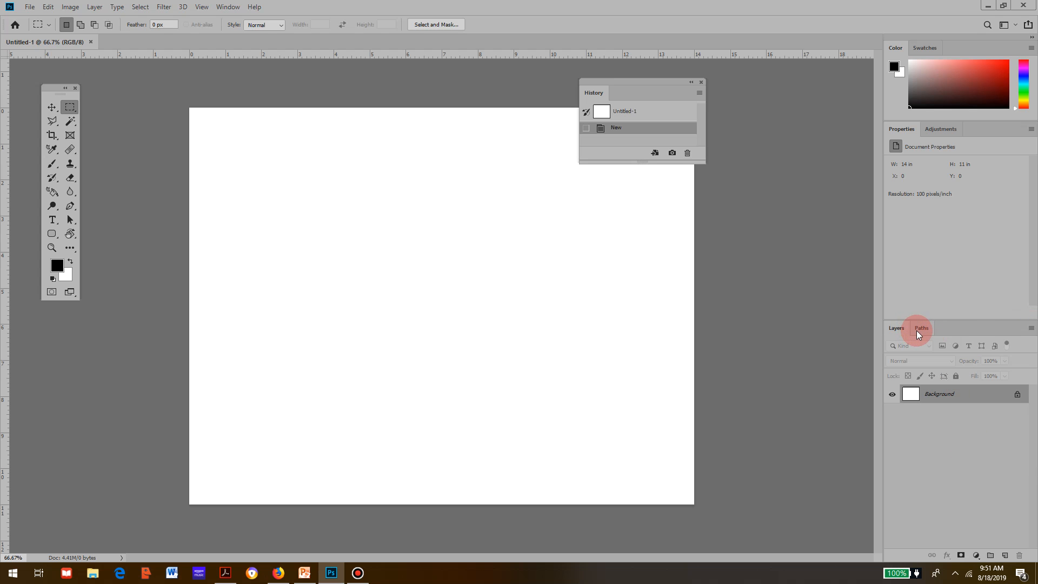
Close the Adjustments panel and dock the floating History panel in the group with Layers and Paths.
click(951, 131)
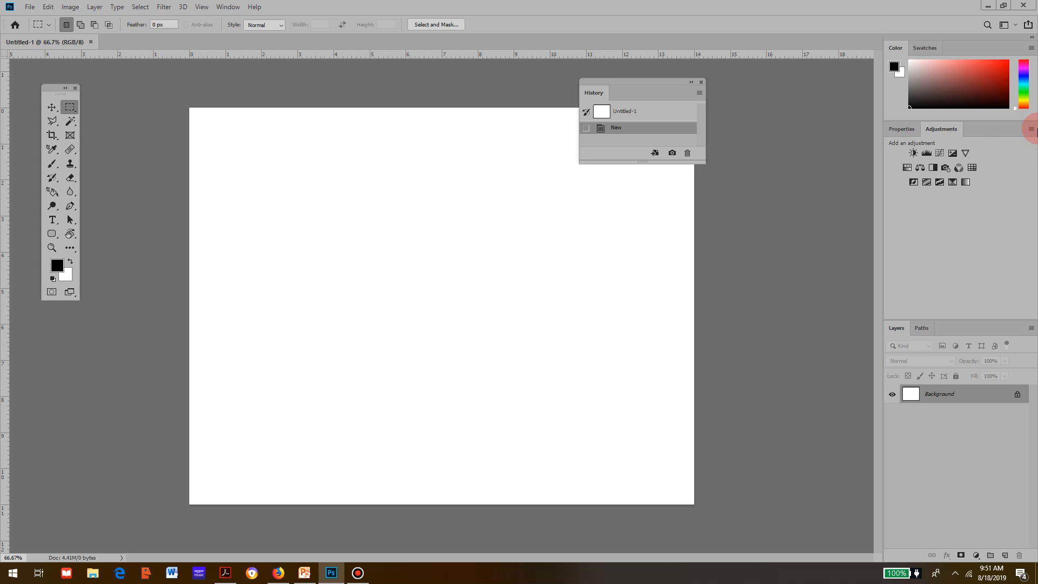
click(1031, 129)
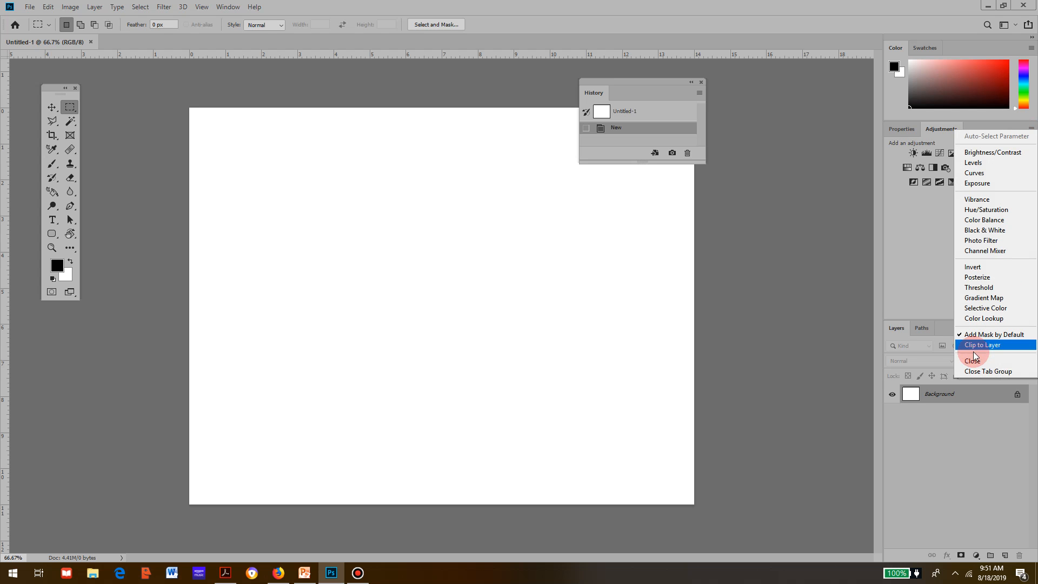
click(971, 360)
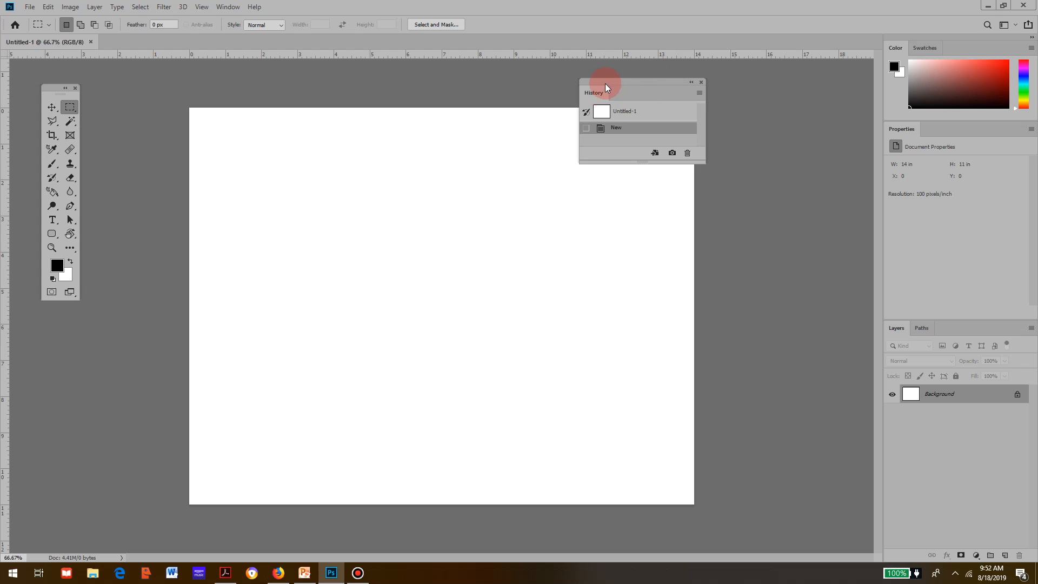
drag(592, 92, 958, 329)
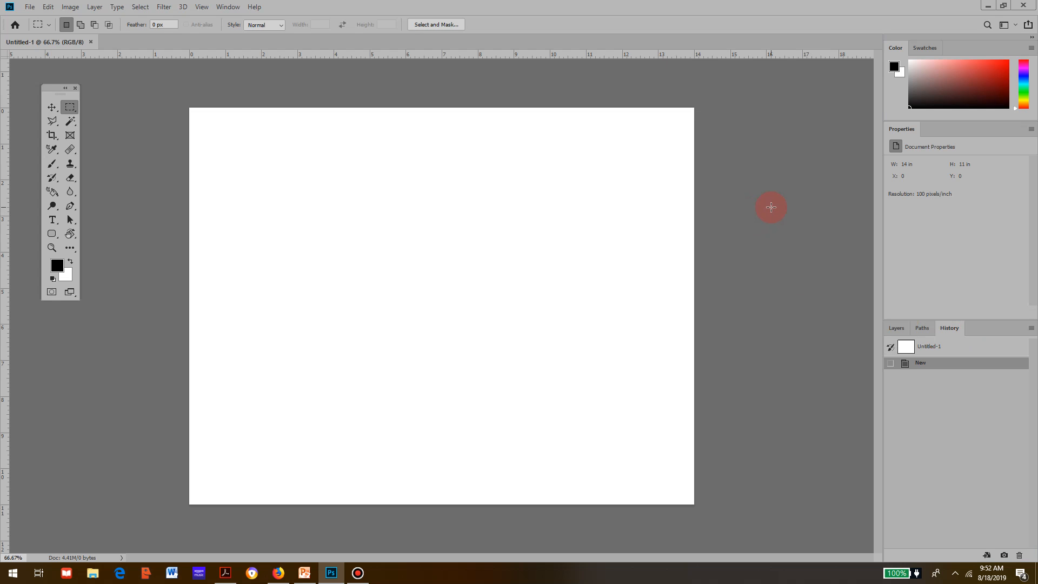
With the Move tool, pull out horizontal guides at about 1.6 and 9.7 in and vertical guides at about 0.9 and 13.1 in.
click(52, 108)
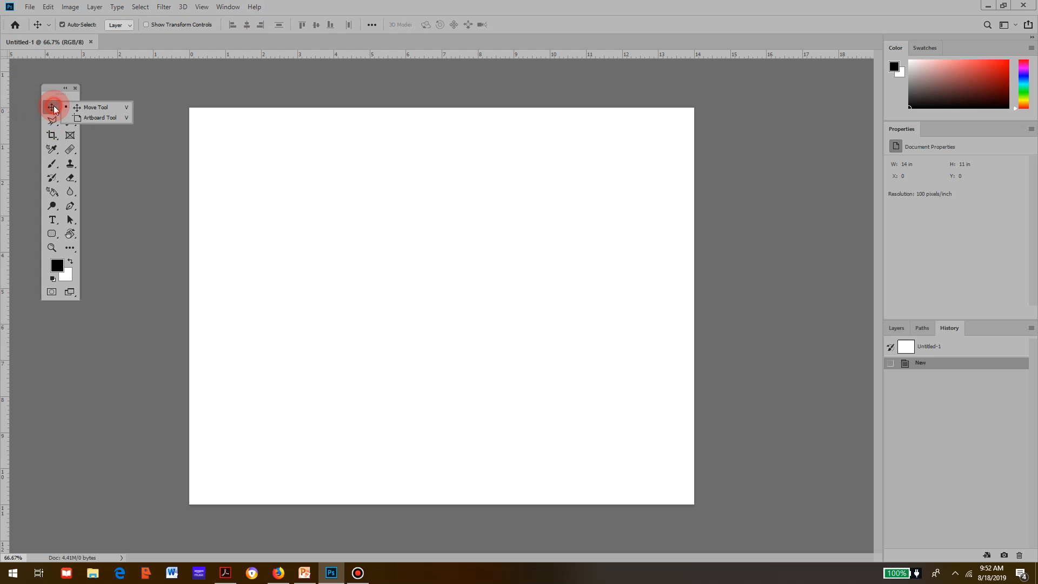
click(266, 60)
drag(266, 60, 267, 163)
drag(378, 57, 385, 458)
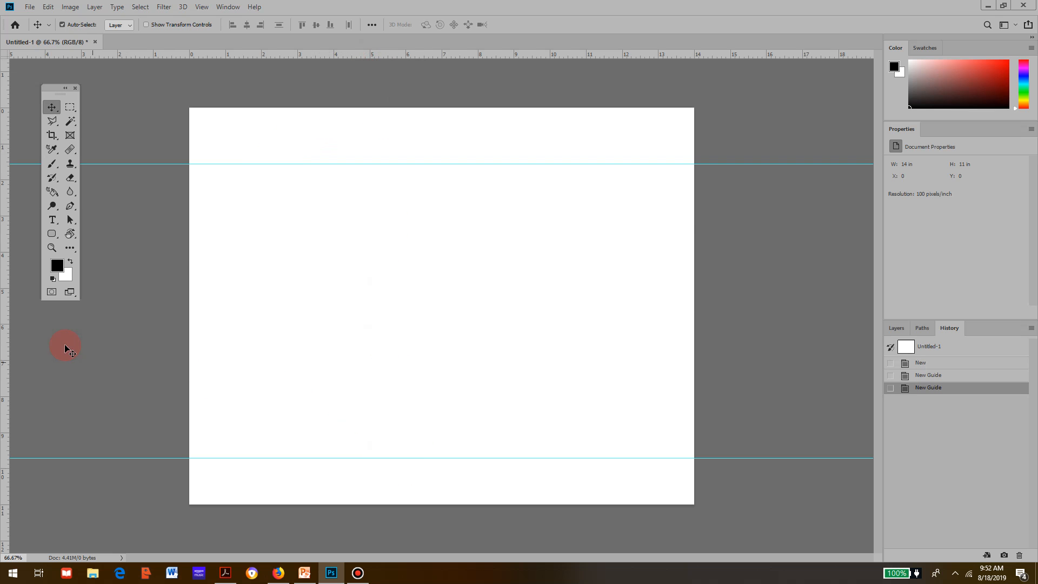
drag(5, 313, 224, 332)
drag(4, 262, 662, 310)
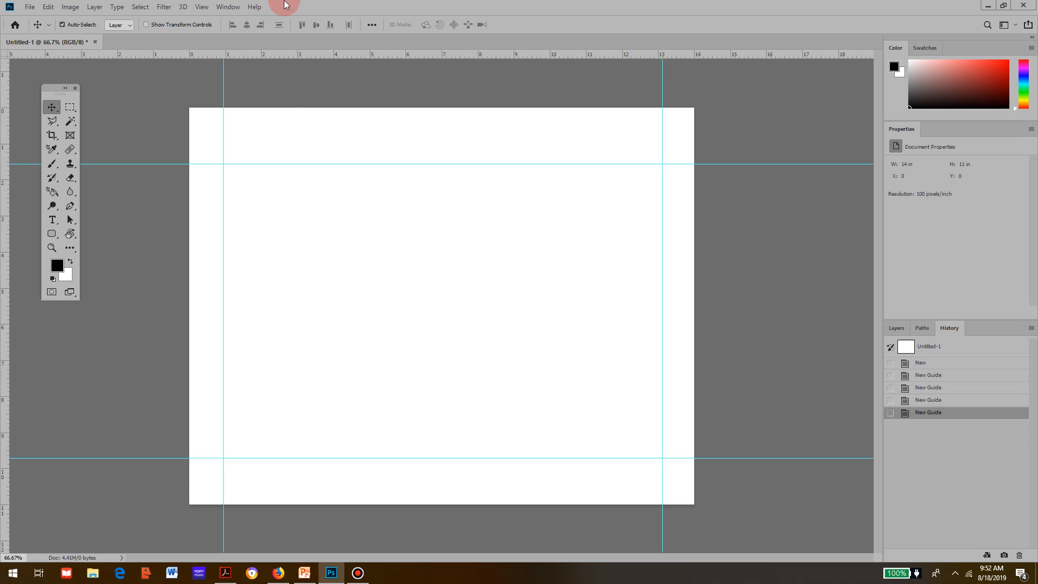
Hide the canvas guides and show them again.
click(201, 7)
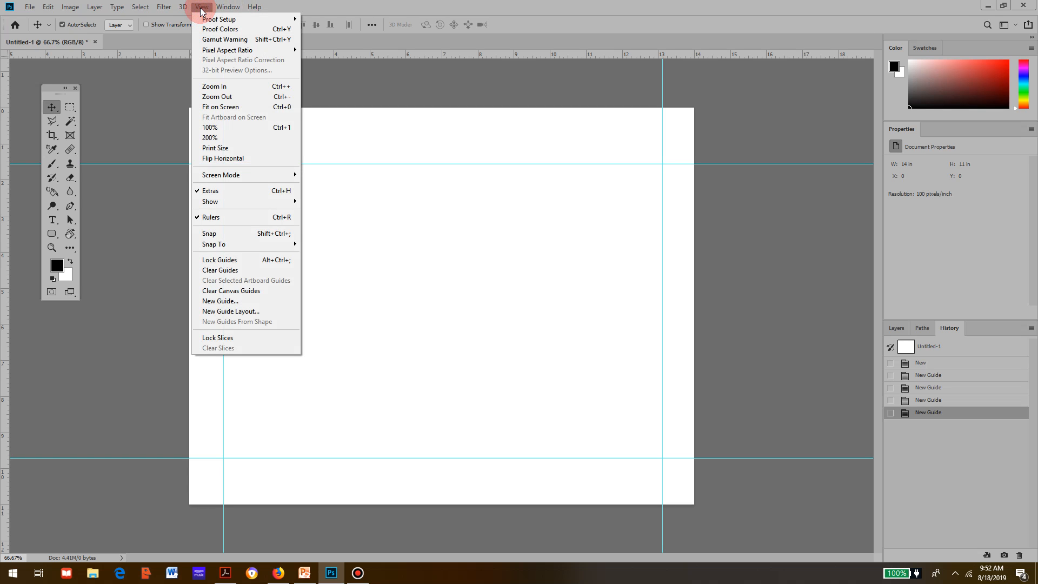
mouse_move(243, 203)
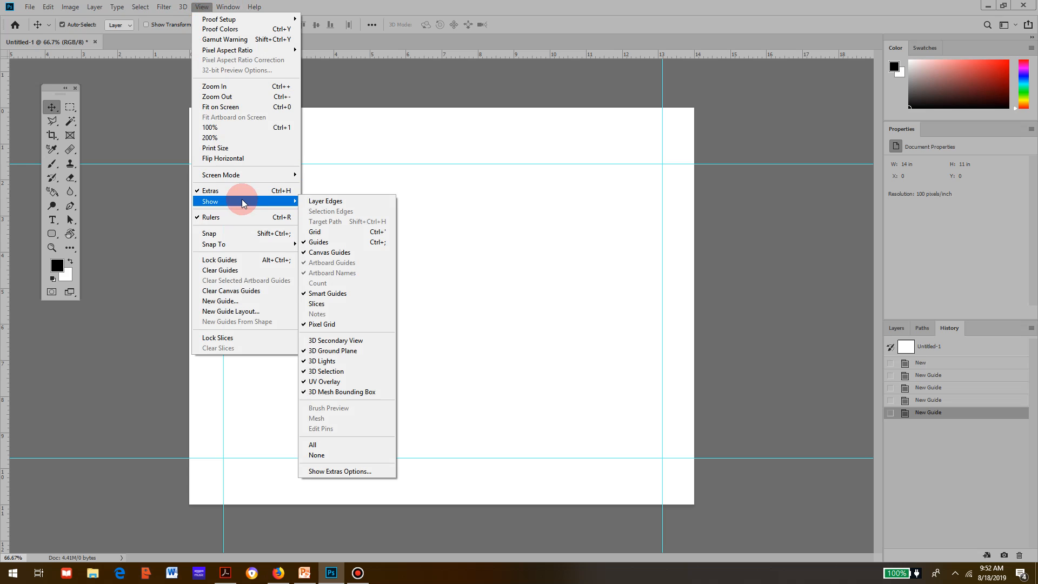
click(319, 243)
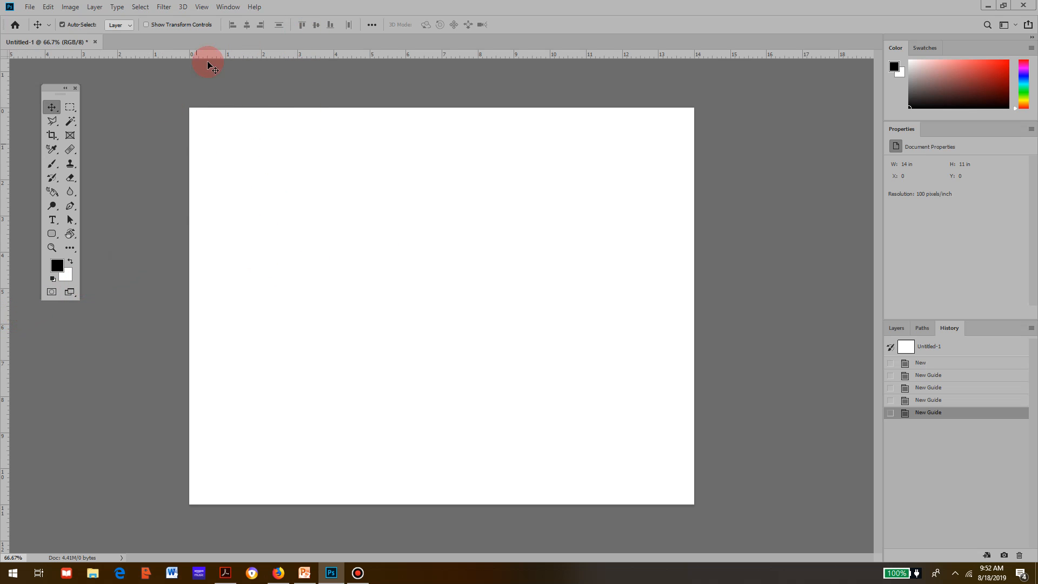
click(201, 6)
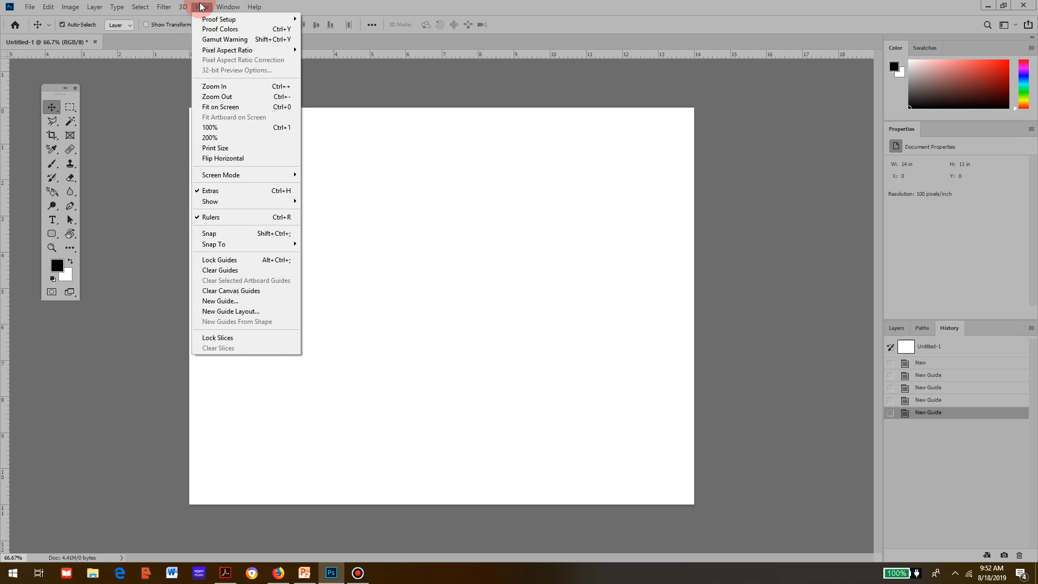
mouse_move(281, 204)
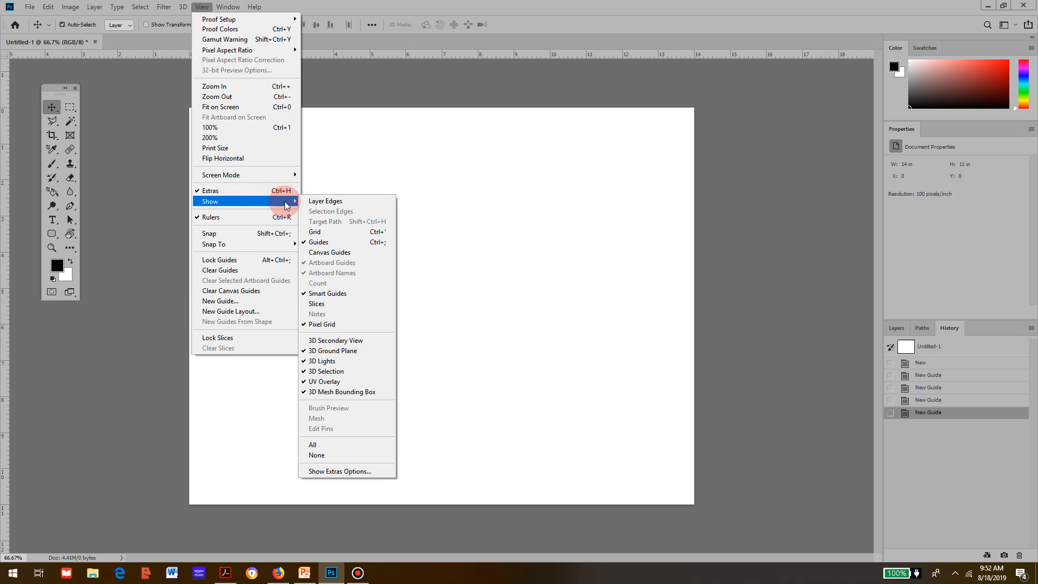
click(322, 256)
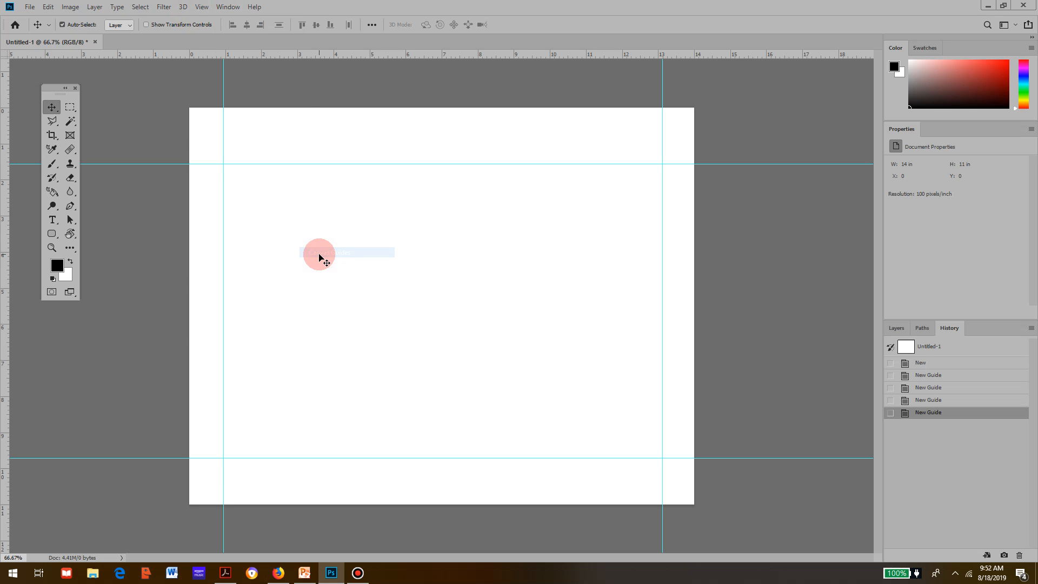
With the Move tool, shift the upper horizontal guide to about 1.3 in, and again to about 1.8 in.
click(51, 107)
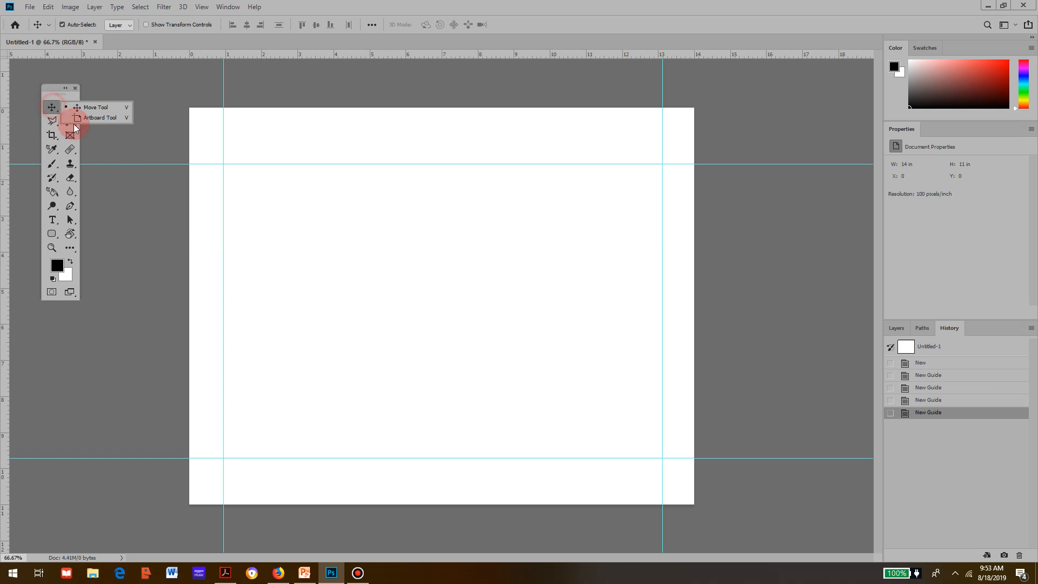
click(115, 164)
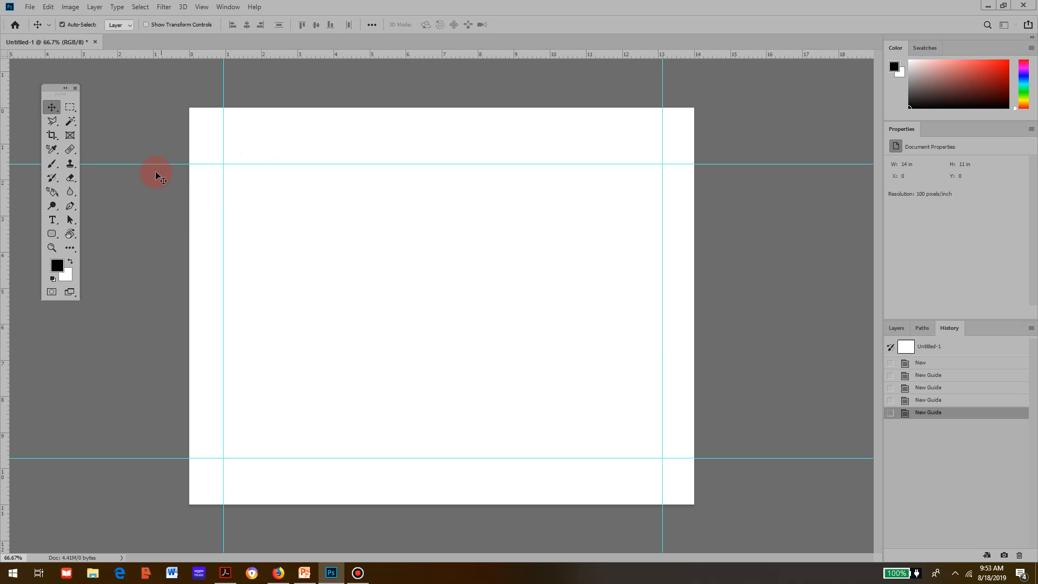
drag(155, 164, 301, 154)
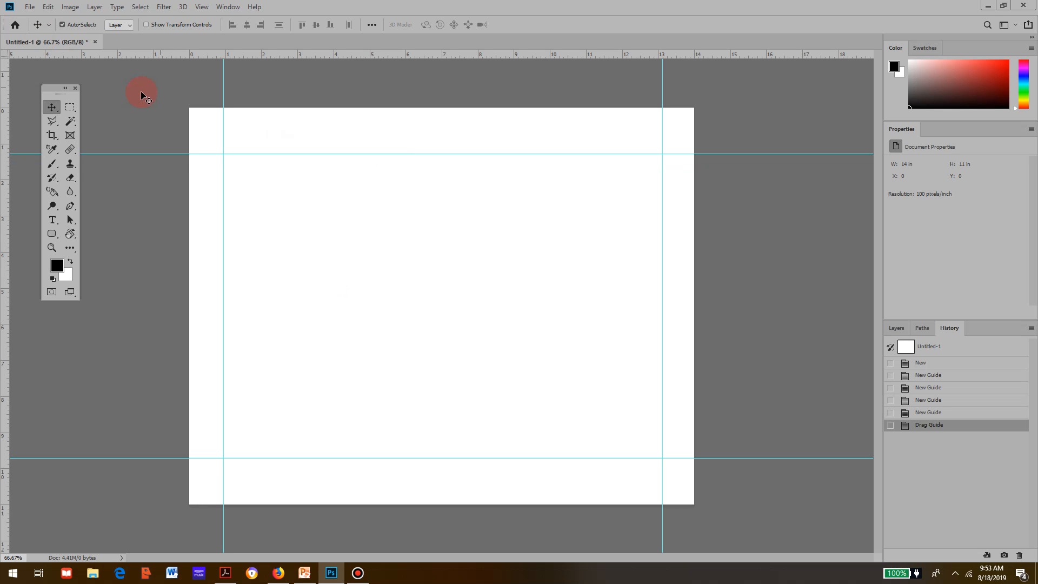
right_click(51, 107)
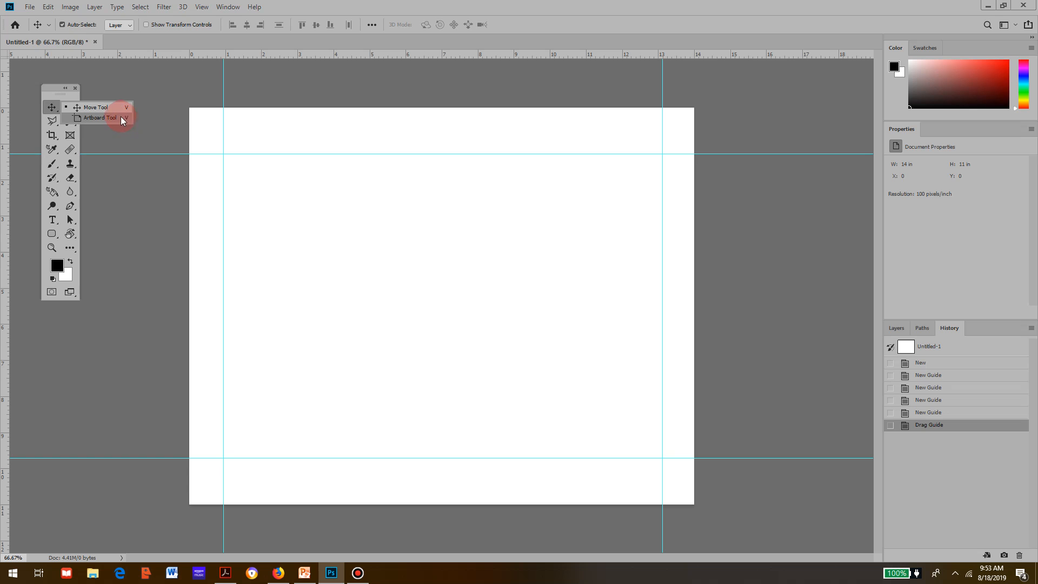
click(116, 110)
drag(159, 155, 181, 173)
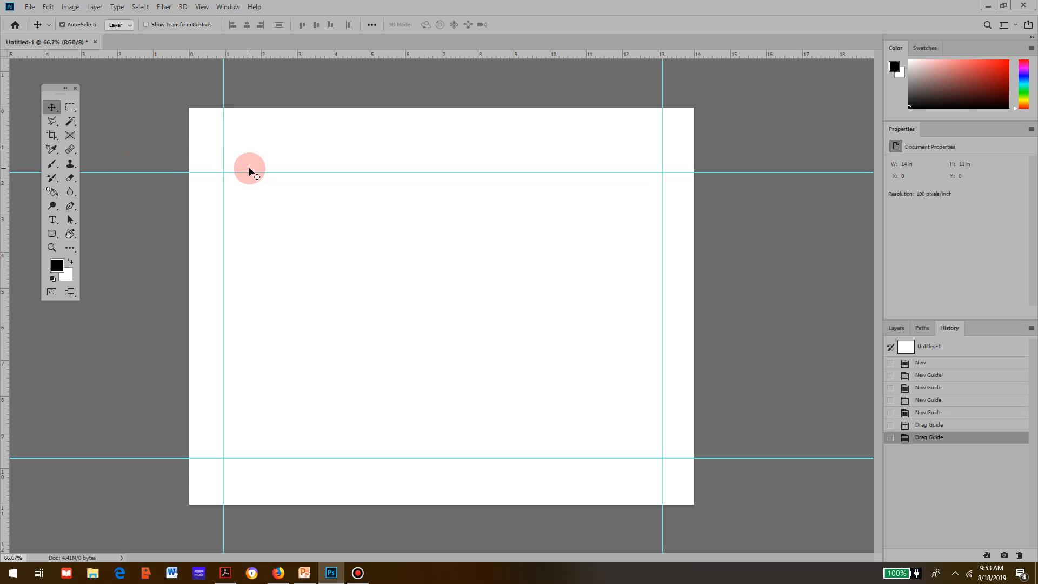
Remove all four guides by moving each one off the canvas area.
drag(251, 173, 228, 11)
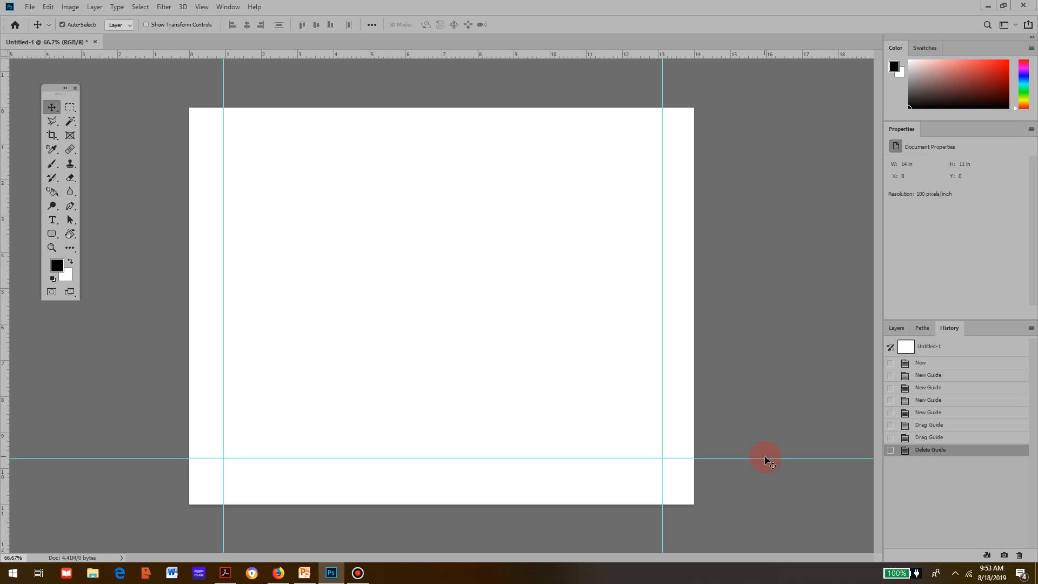
drag(764, 458, 1035, 581)
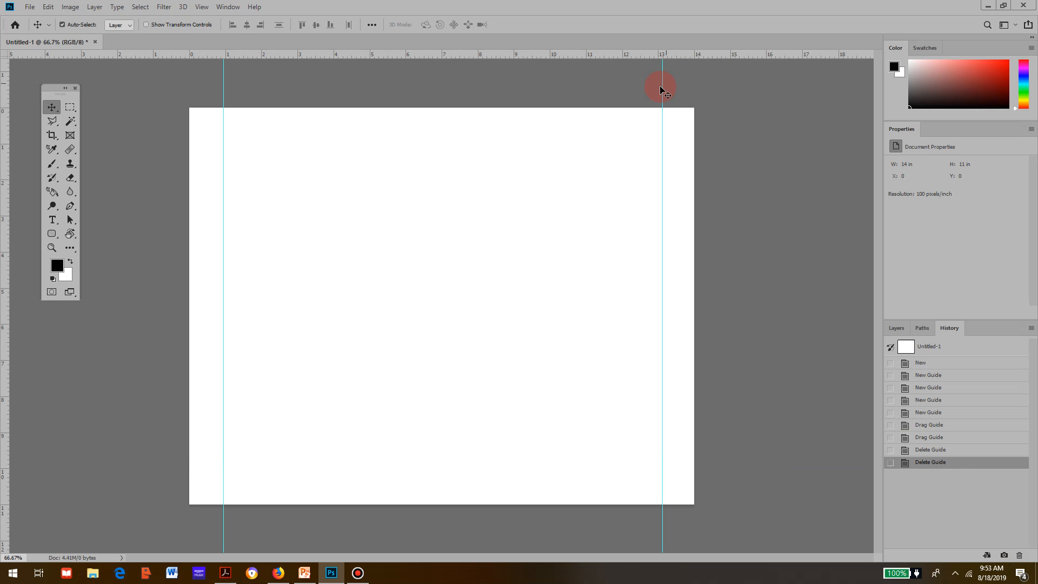
drag(662, 84, 678, 32)
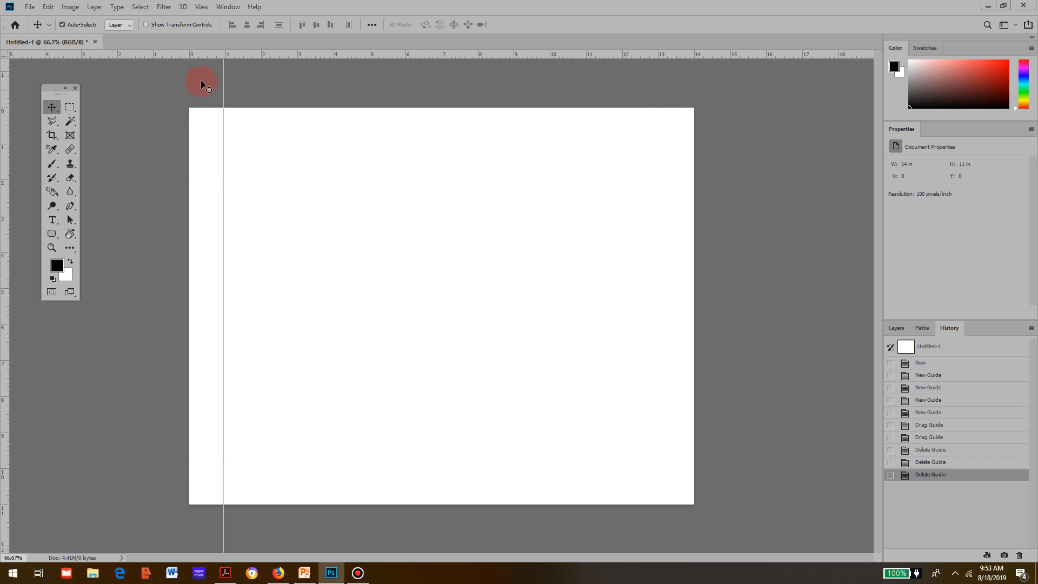
drag(223, 84, 3, 159)
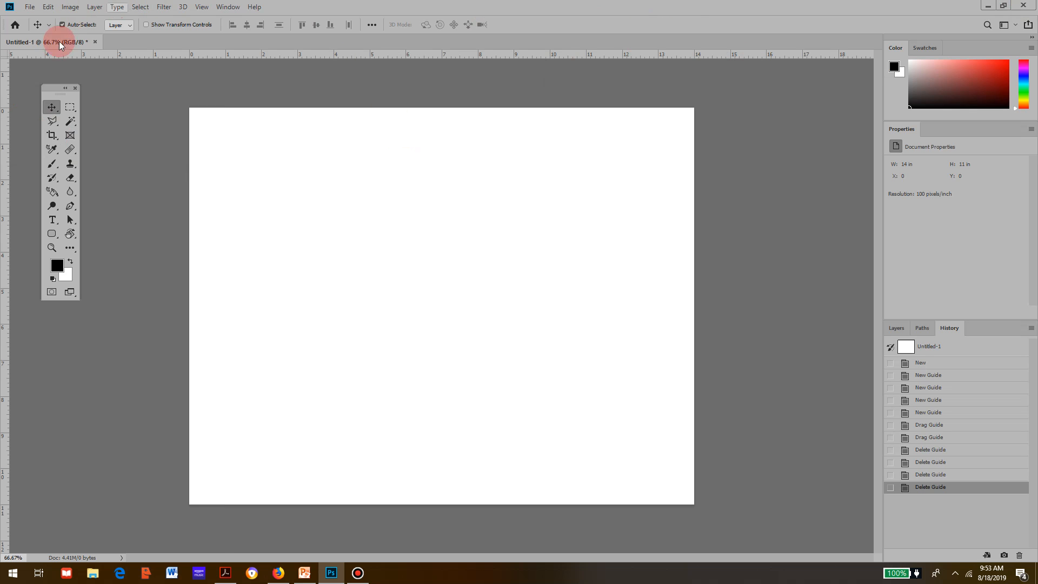
Select a rectangle about 3.1 x 2.2 in near the canvas's upper-left corner and fill it with the black foreground color at 100% opacity.
click(71, 107)
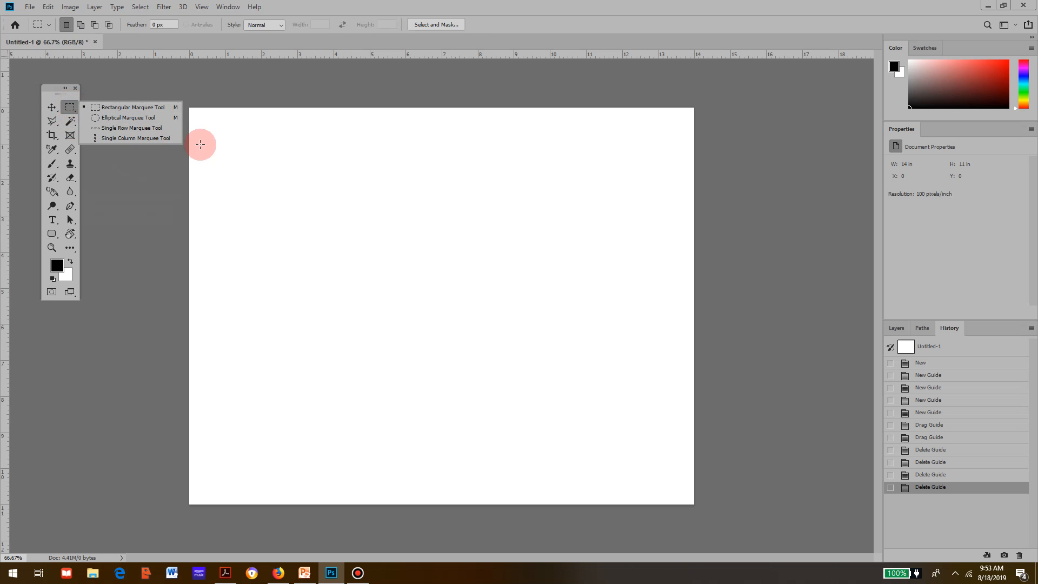
click(111, 107)
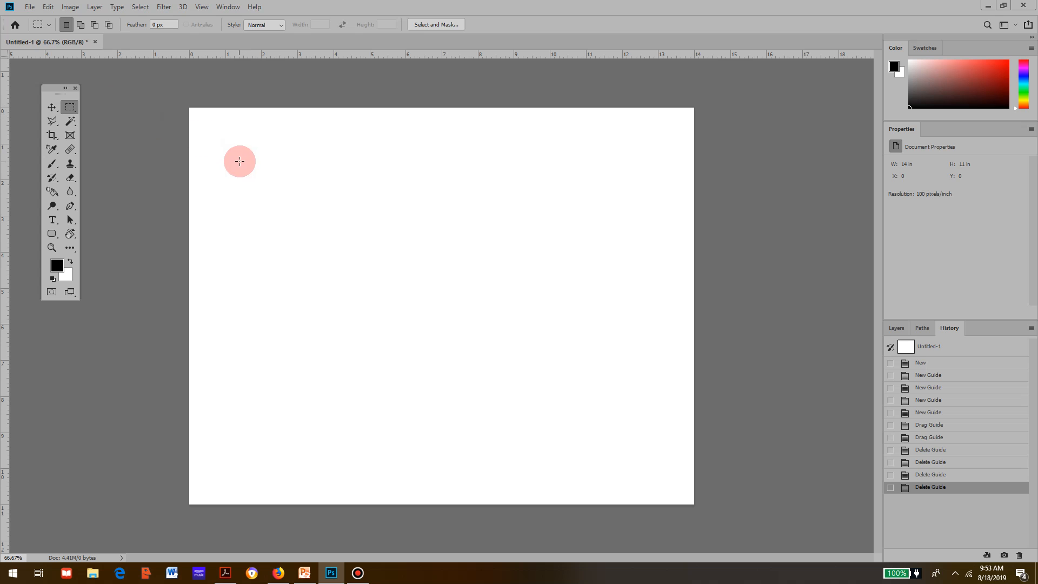
drag(242, 155, 352, 234)
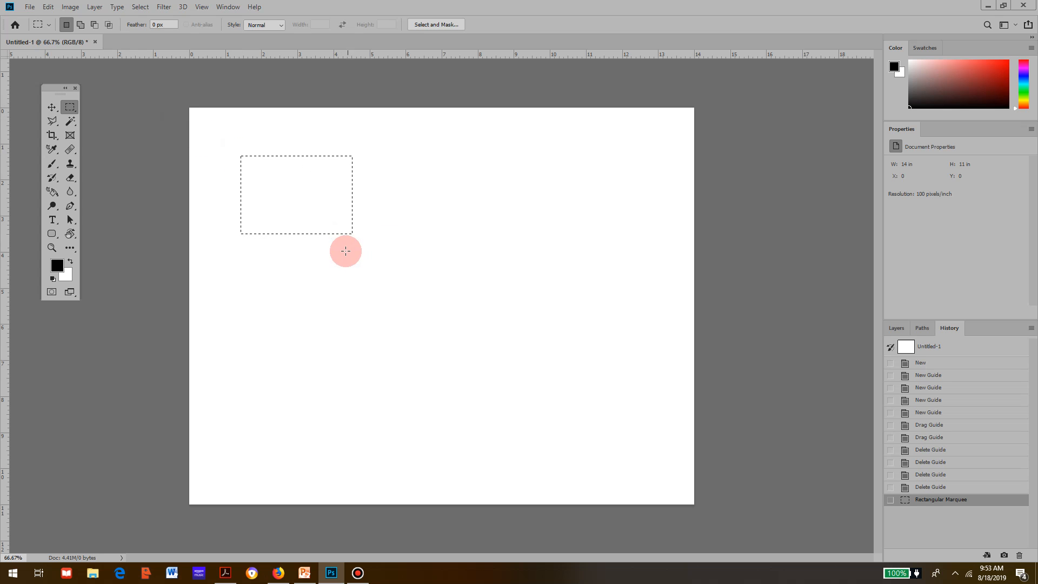
click(48, 7)
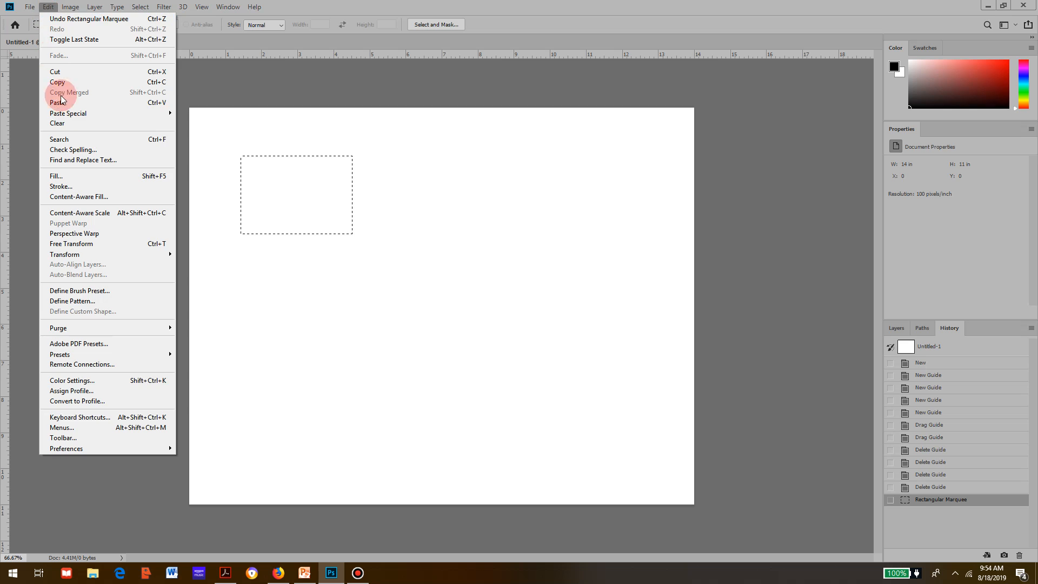
click(71, 176)
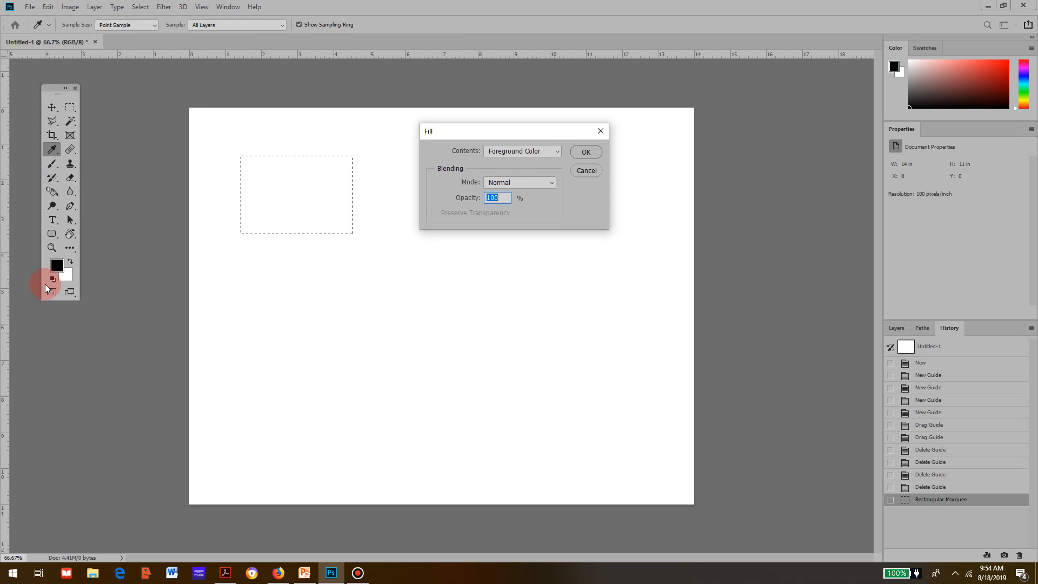
click(586, 152)
Select a second rectangle about 4.3 x 3.1 in right of the canvas center and fill it with the foreground color at 100% opacity.
drag(422, 221, 576, 334)
click(33, 7)
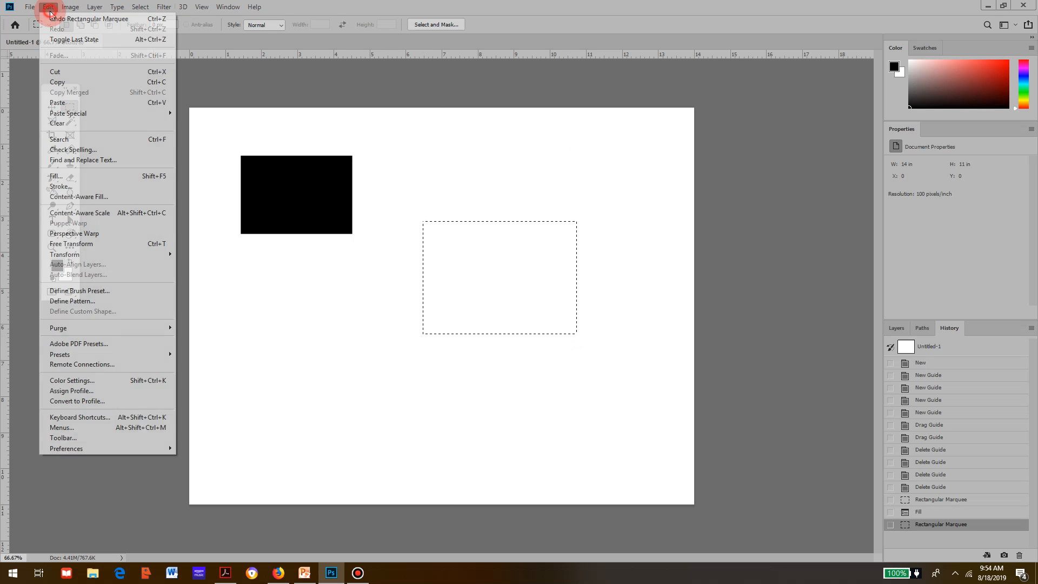
click(81, 177)
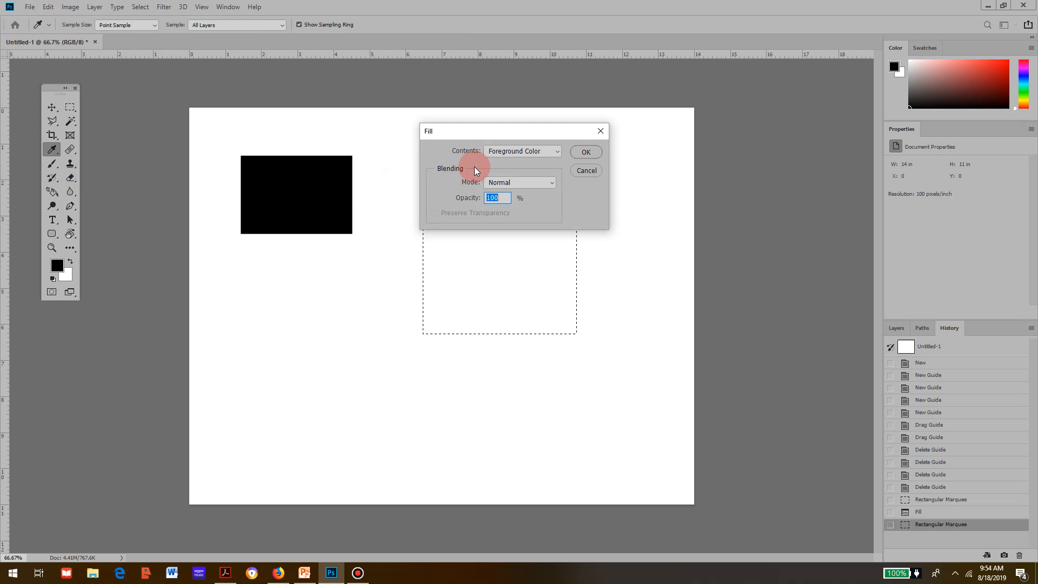
click(583, 153)
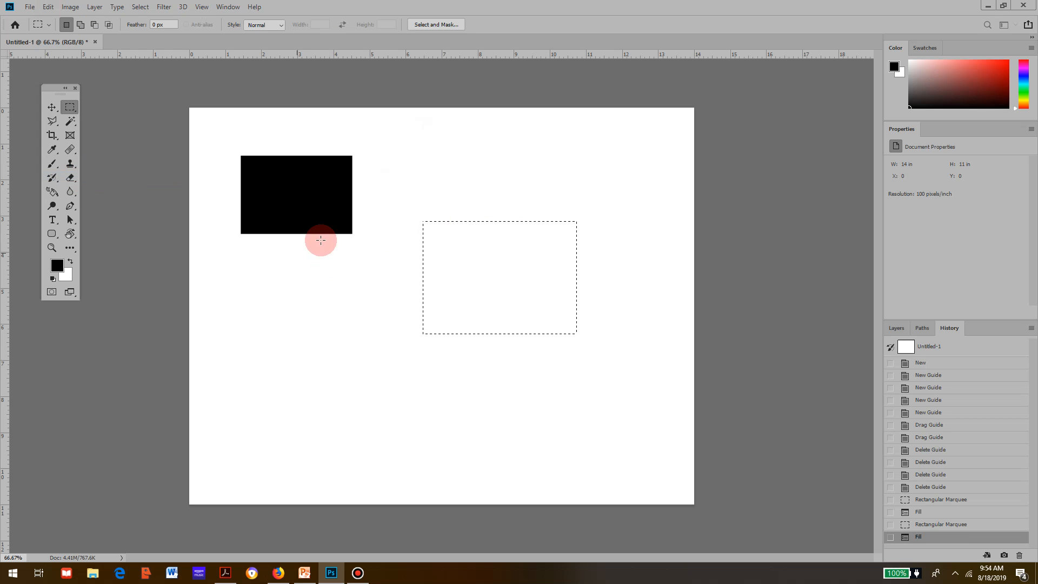
Select a third rectangle about 3.7 x 3.5 in near the canvas's lower-left corner and fill it with the foreground color at 100% opacity.
drag(248, 341, 382, 467)
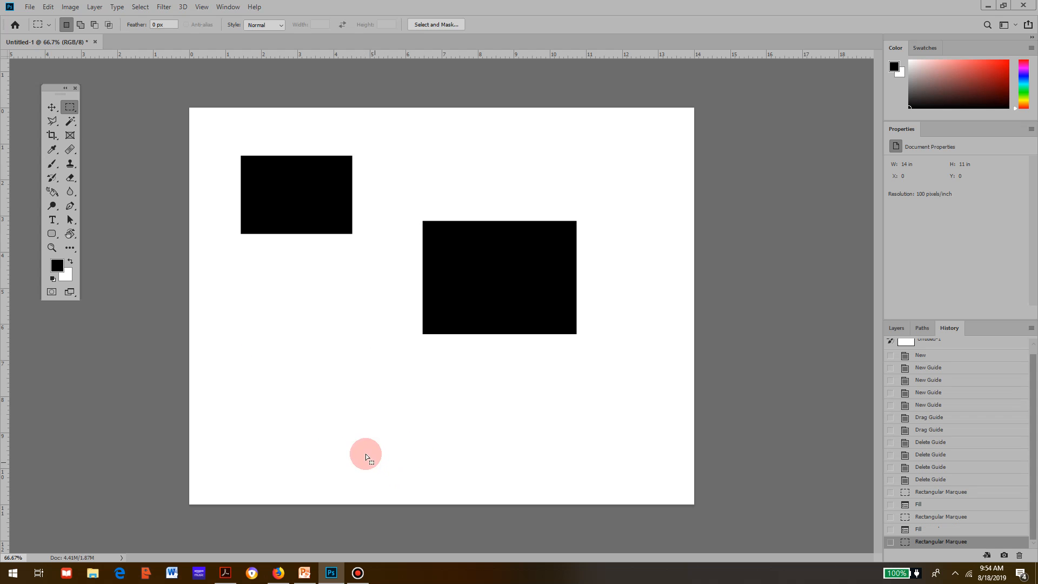
click(48, 6)
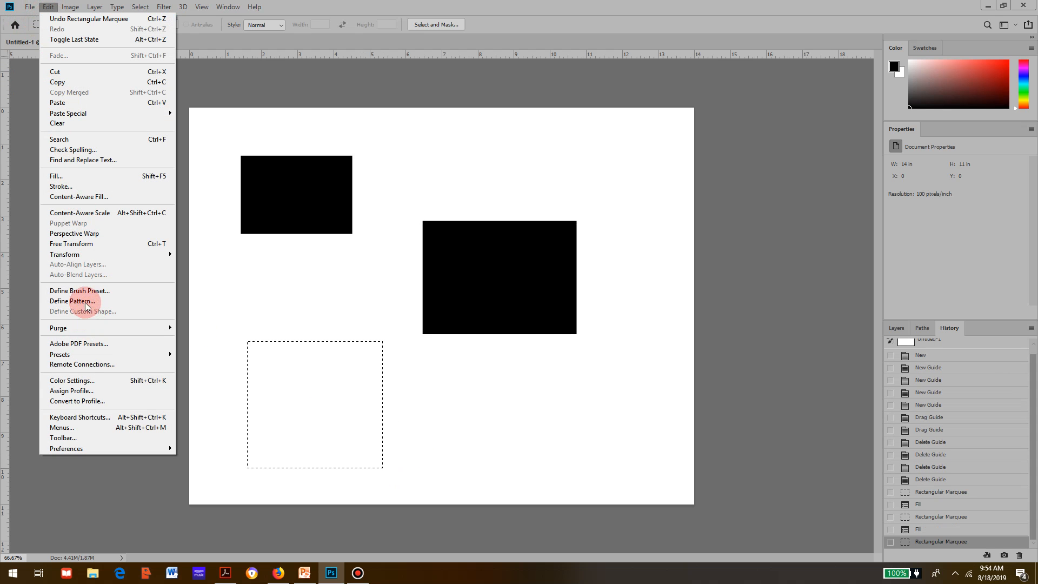
click(59, 177)
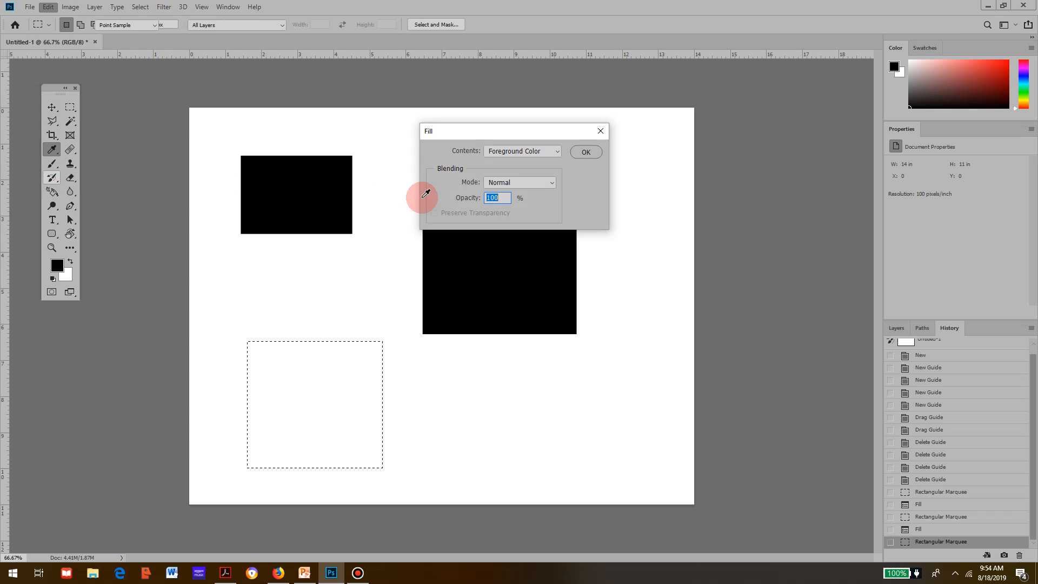
click(586, 153)
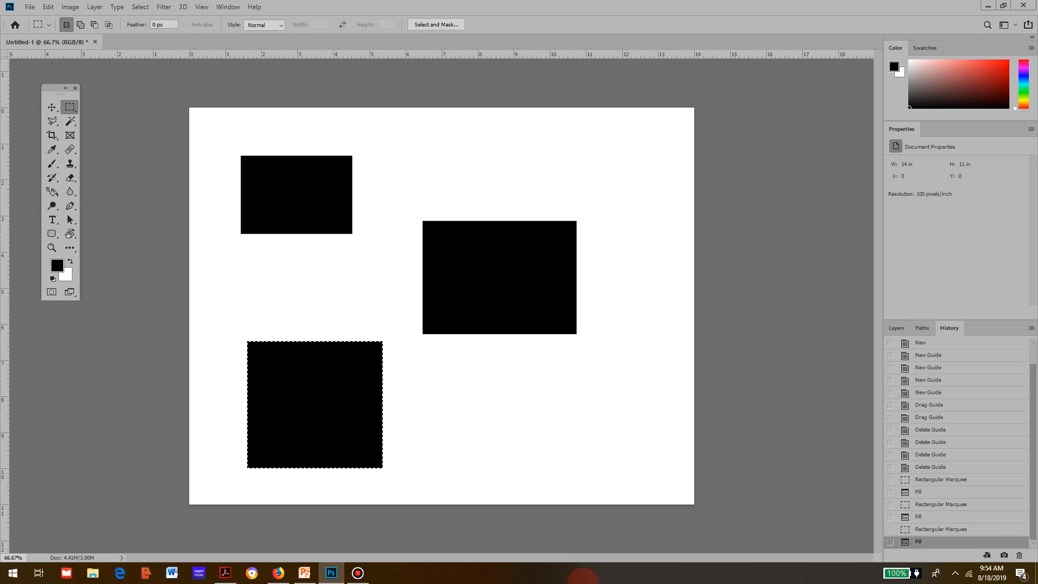
Select a fourth rectangle about 3.9 x 1.3 in near the canvas's lower-right corner and fill it with the black foreground color at 100% opacity.
drag(486, 391, 626, 440)
click(49, 6)
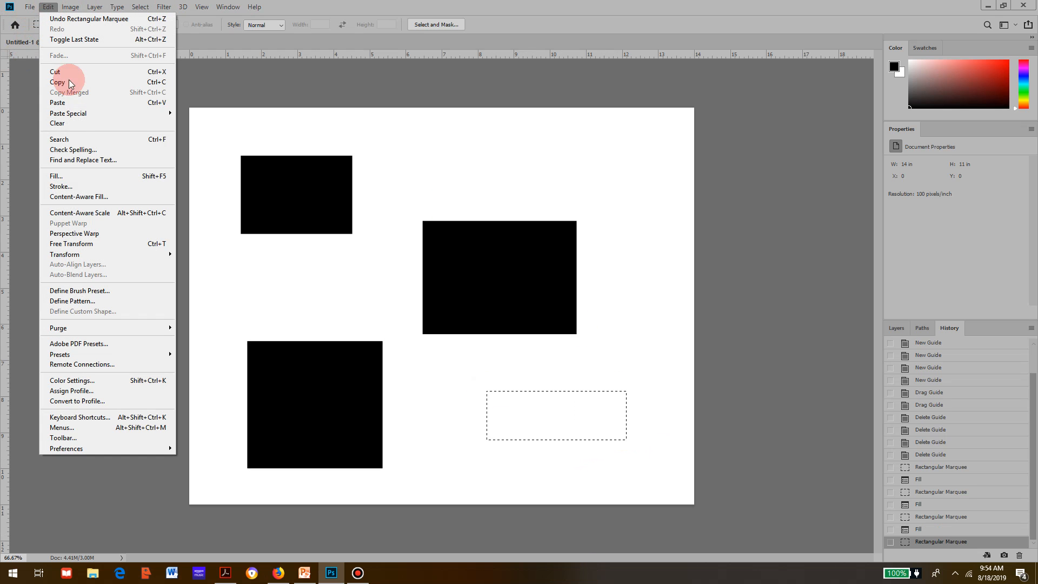
click(79, 180)
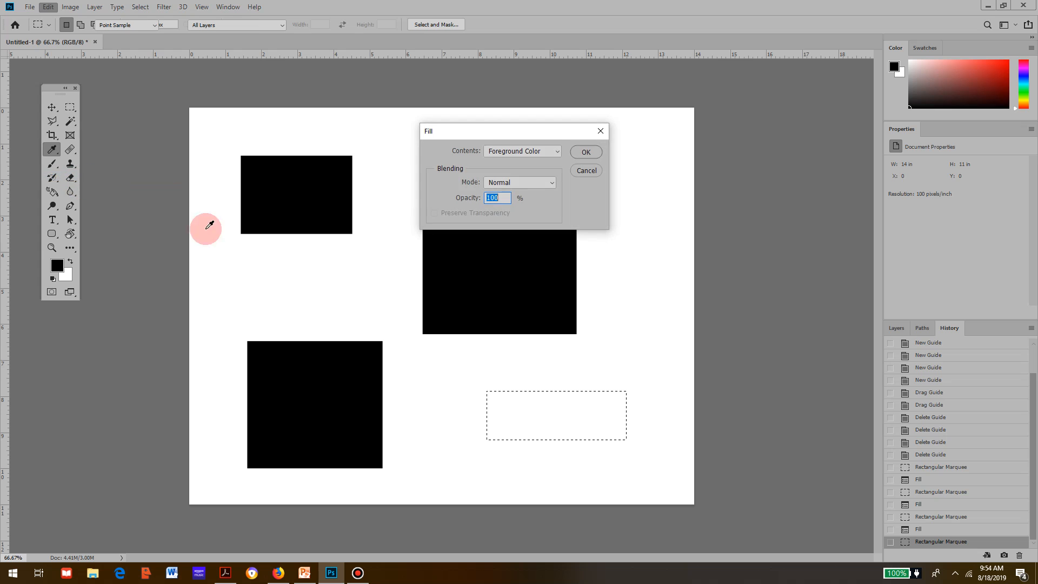
click(521, 186)
click(591, 156)
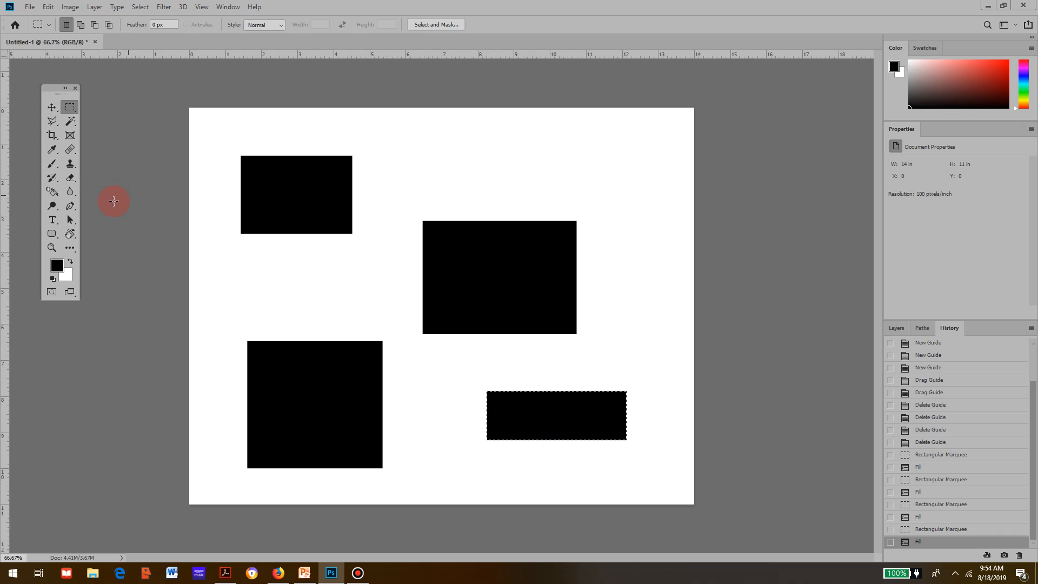
Set the foreground color to bright red (#f70a0a) and refill the selected fourth rectangle with it.
click(57, 266)
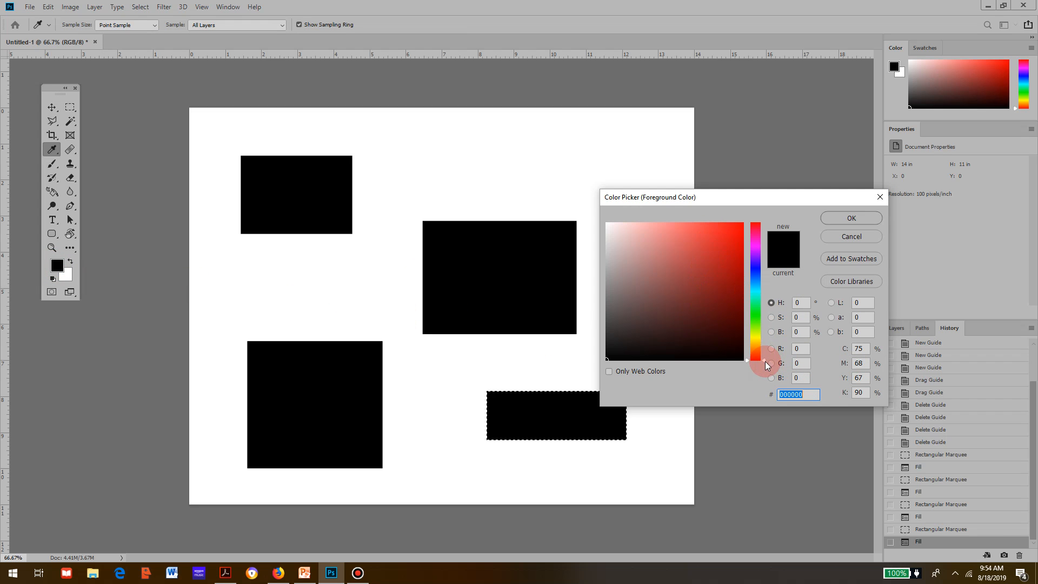
mouse_move(765, 365)
mouse_down()
mouse_move(759, 226)
mouse_move(772, 383)
mouse_up()
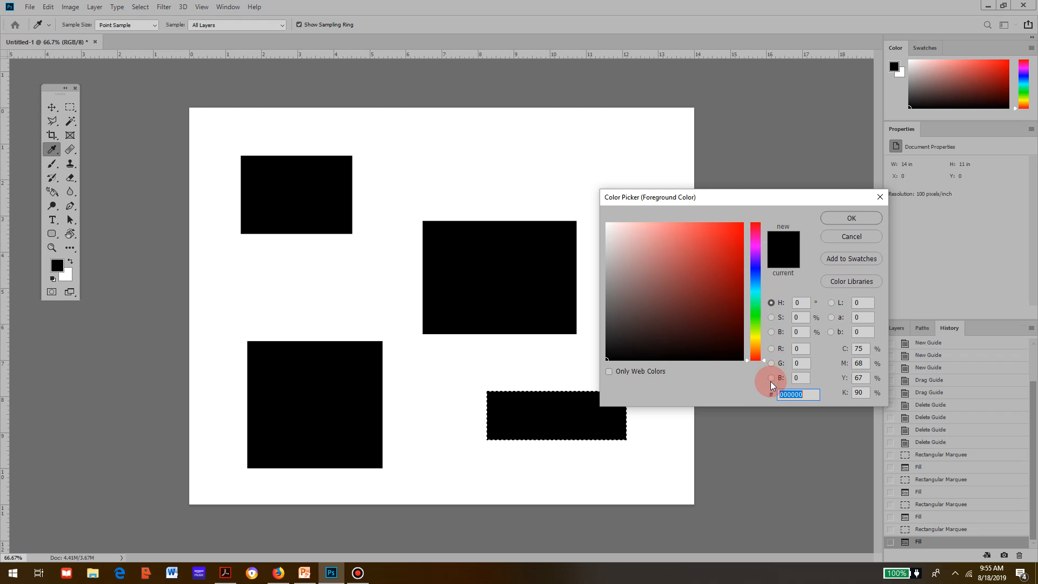
click(738, 227)
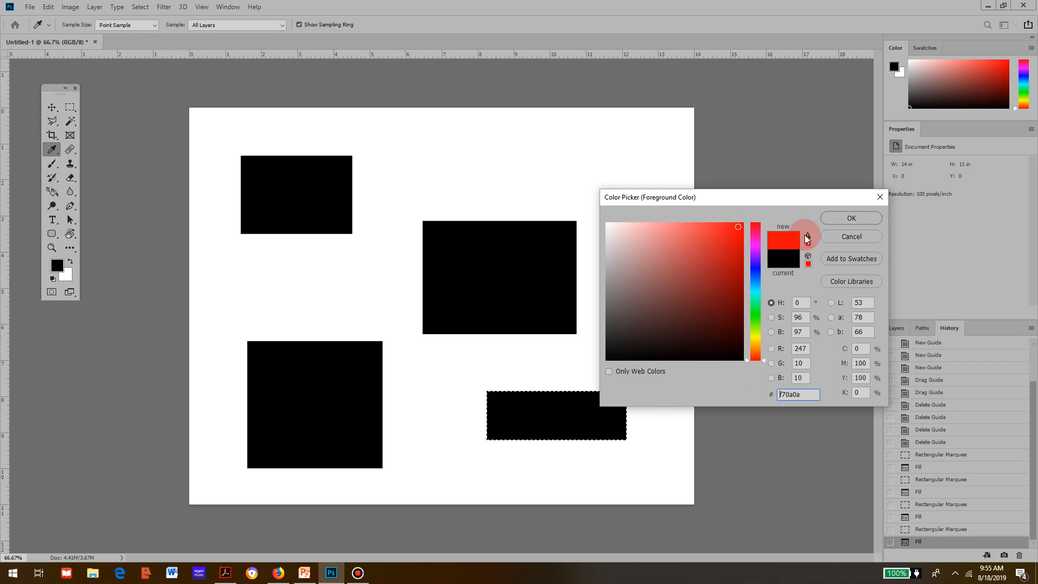
click(858, 218)
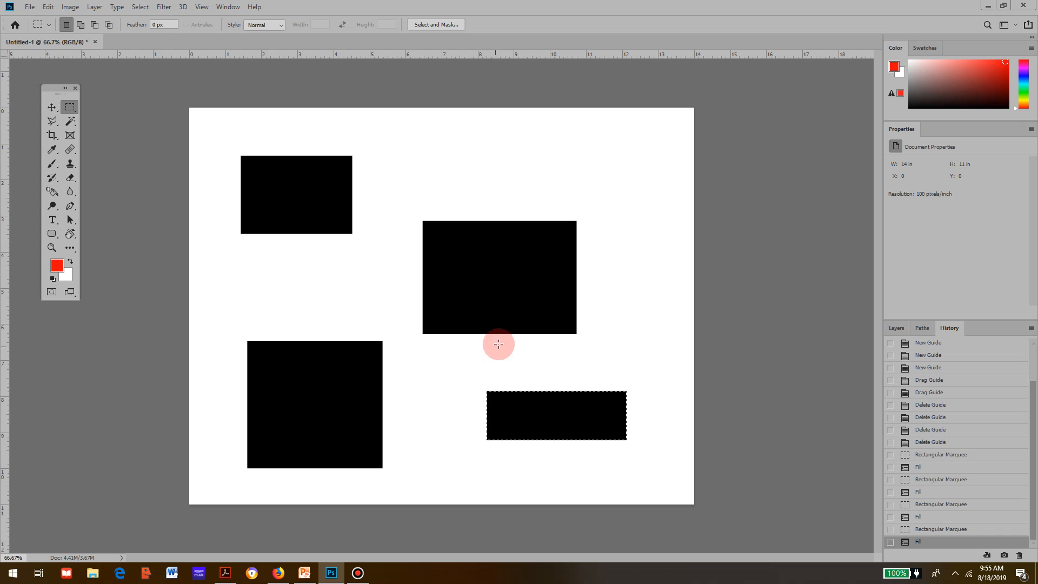
click(48, 8)
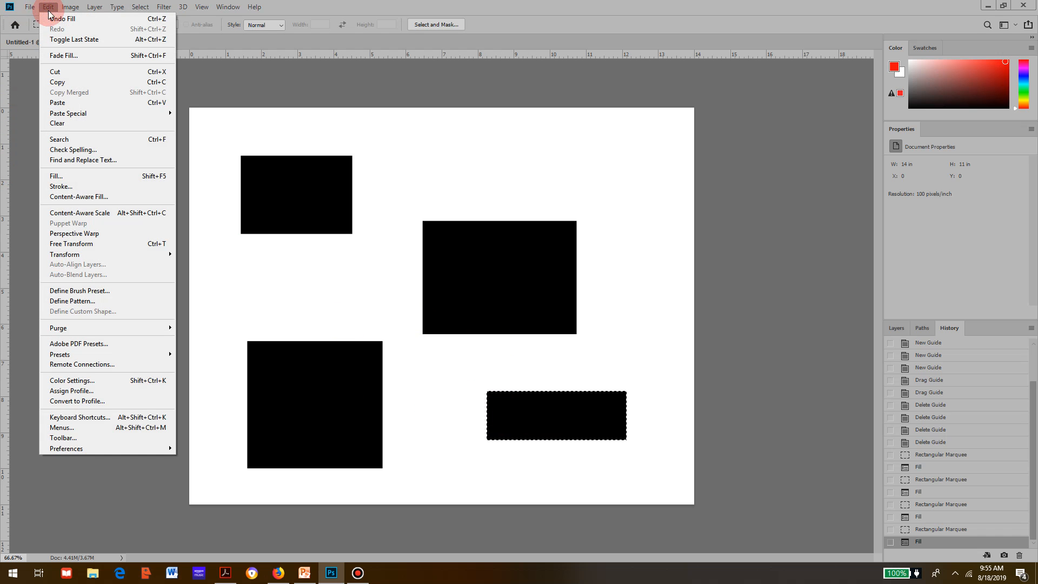
click(53, 177)
click(584, 153)
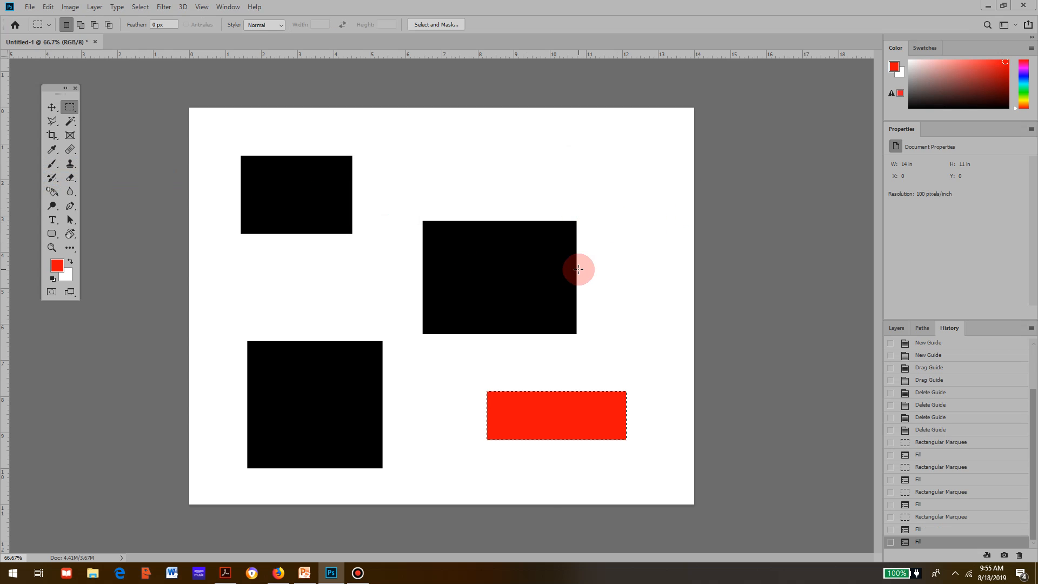
With the Elliptical Marquee tool, select an ellipse about 3.3 x 1.6 in above the large central rectangle, and move the toolbox to the right of the canvas.
right_click(71, 111)
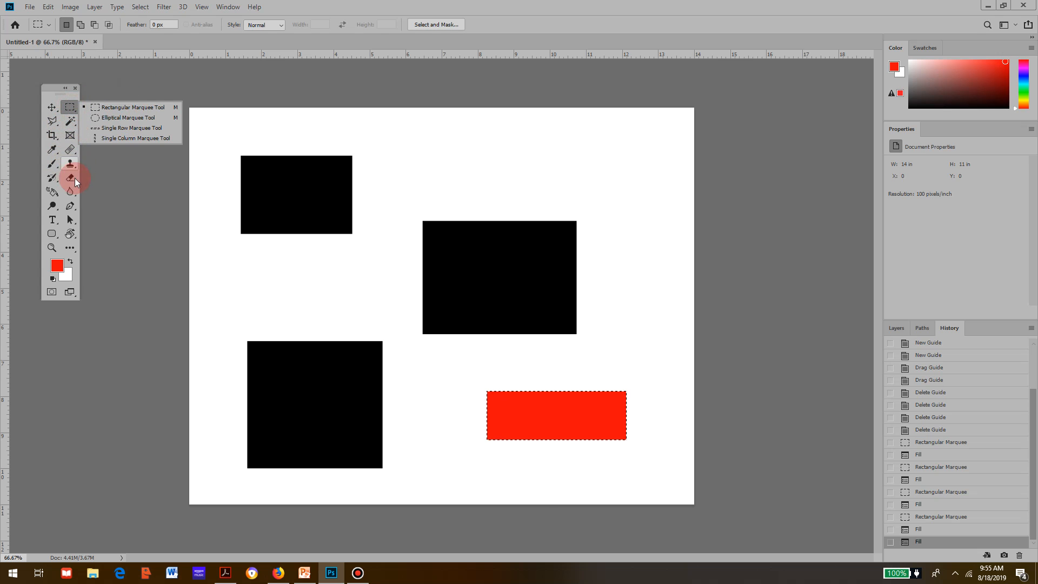
click(104, 118)
click(447, 139)
drag(465, 151, 565, 196)
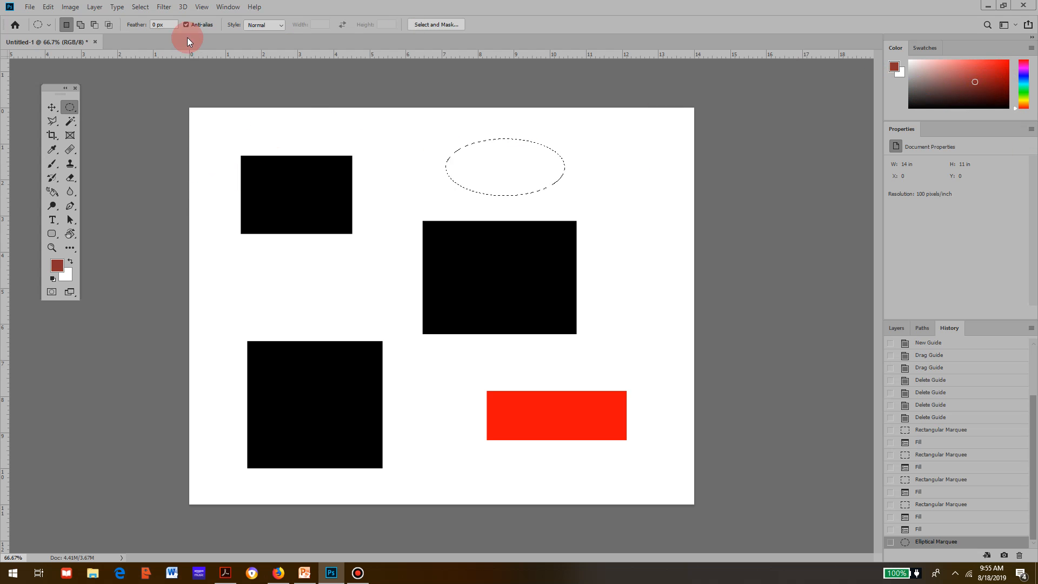
drag(43, 89, 787, 92)
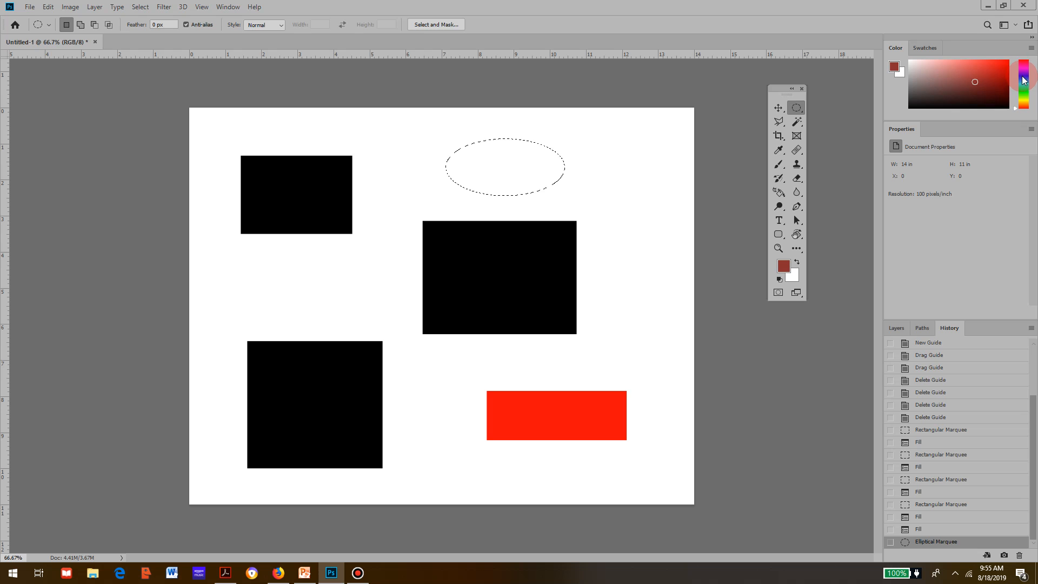
Shift the foreground color's hue to violet (#432f8b) and fill the elliptical selection with it at 100% opacity.
drag(1021, 78, 1021, 73)
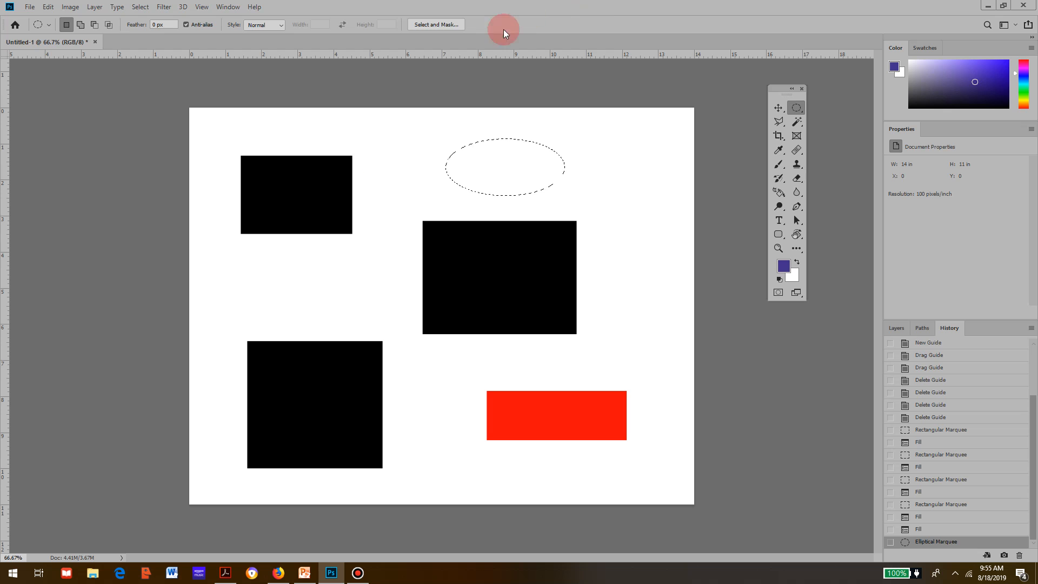
click(229, 7)
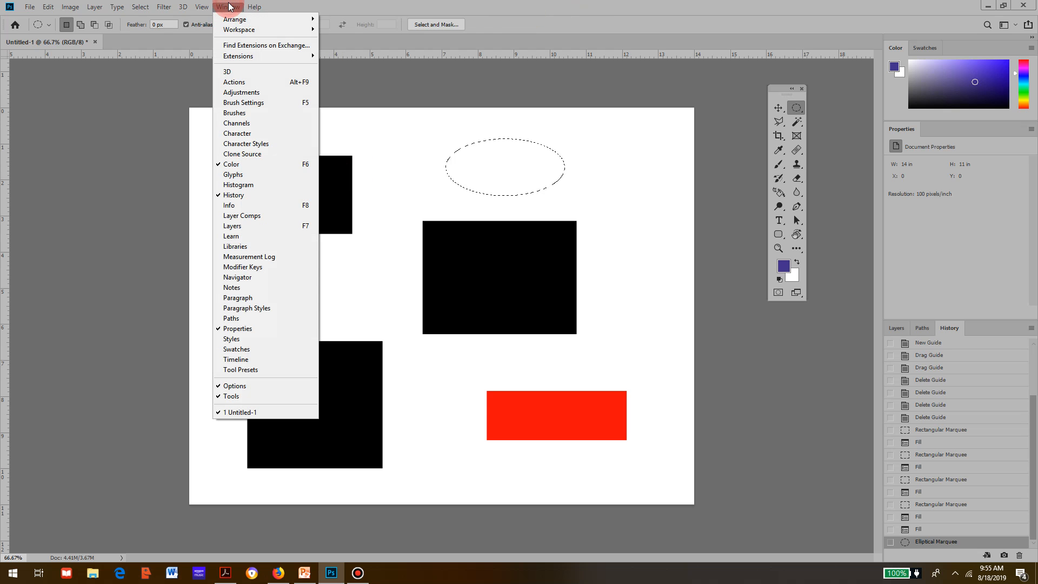
click(51, 8)
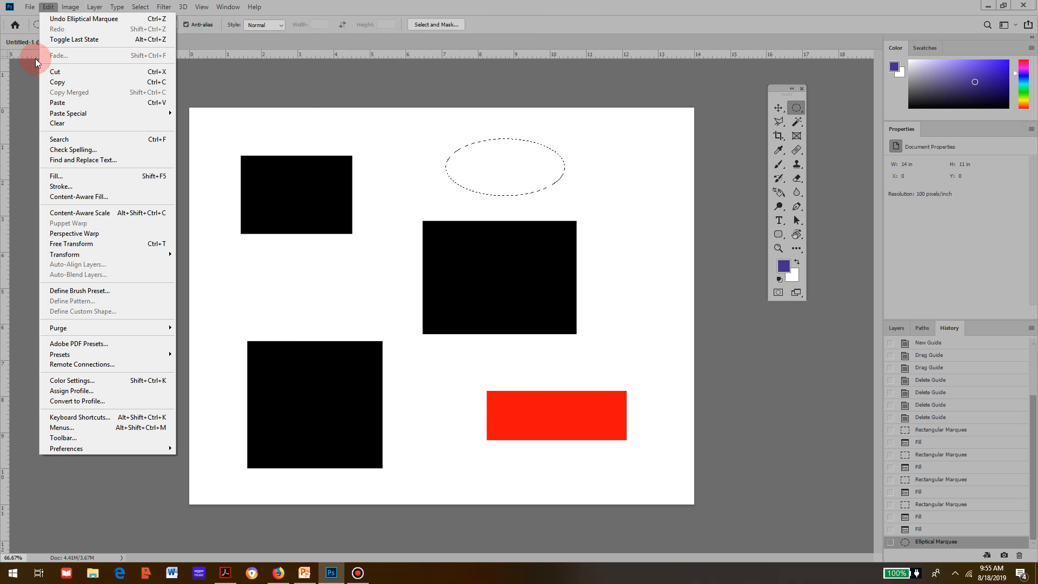
click(52, 178)
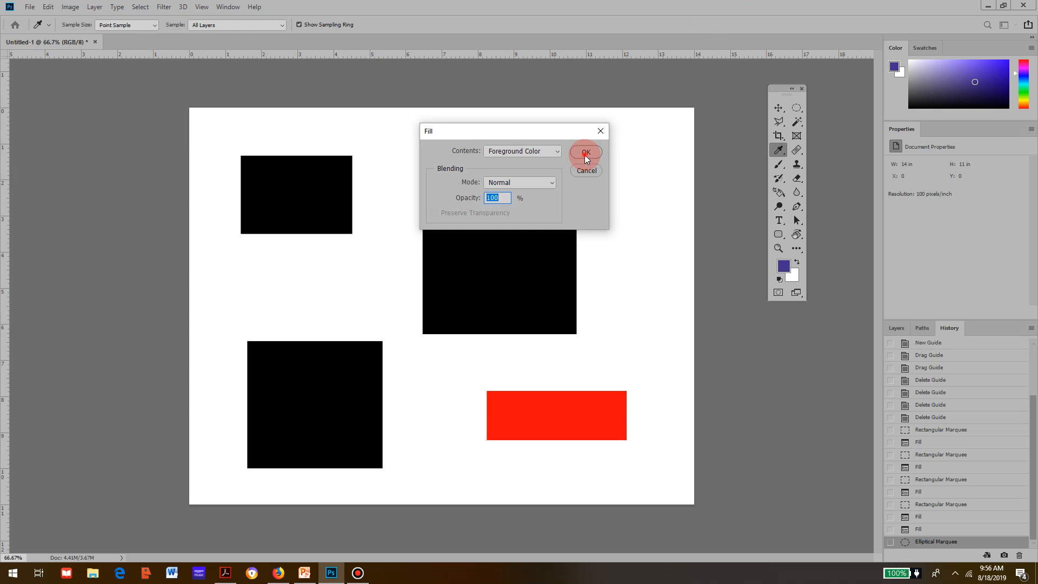
click(585, 154)
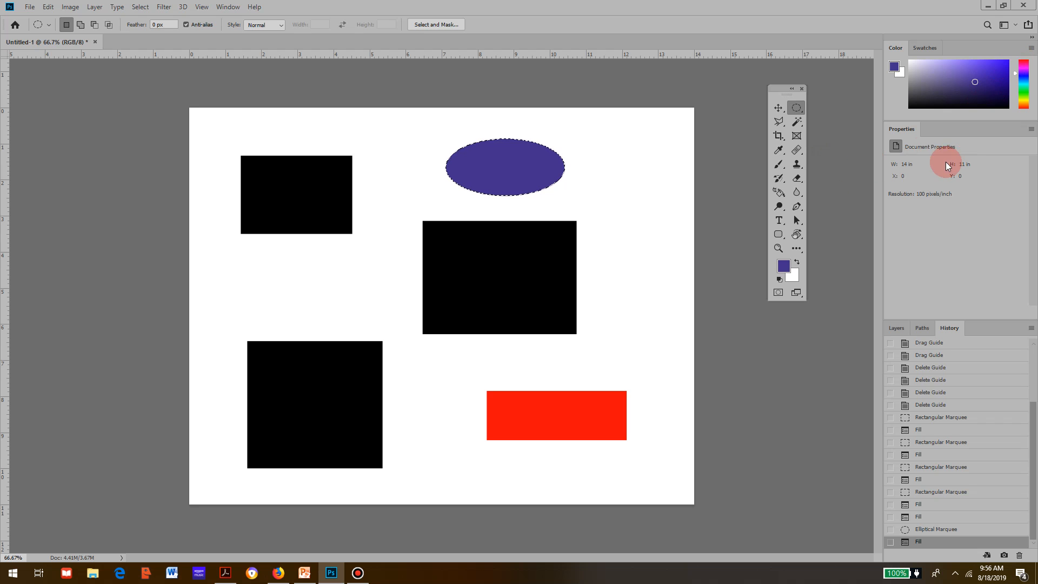
Choose a light lavender shade of the same hue as foreground color and refill the ellipse with it at 100% opacity.
click(783, 268)
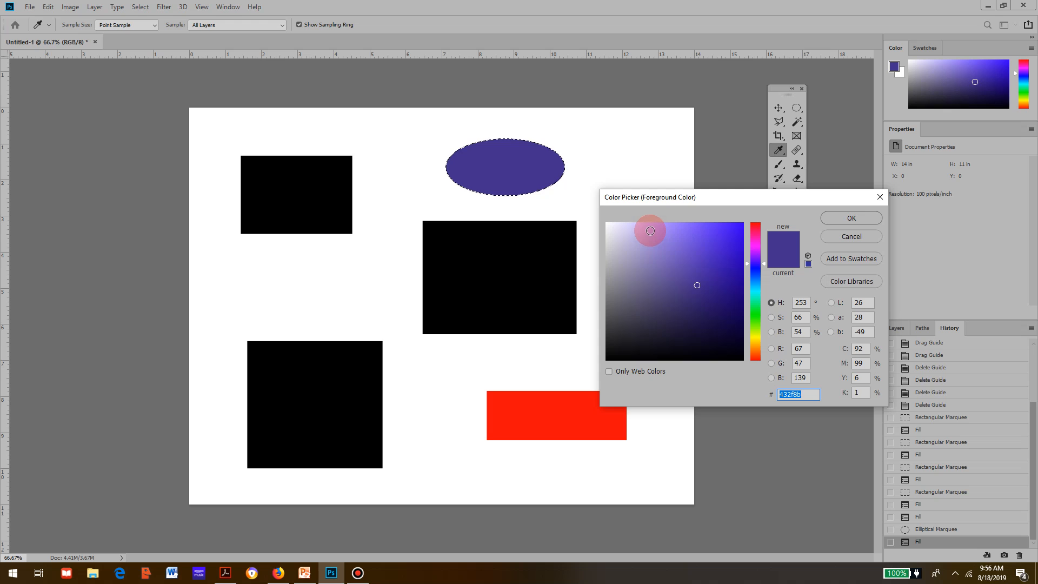
click(649, 230)
click(834, 217)
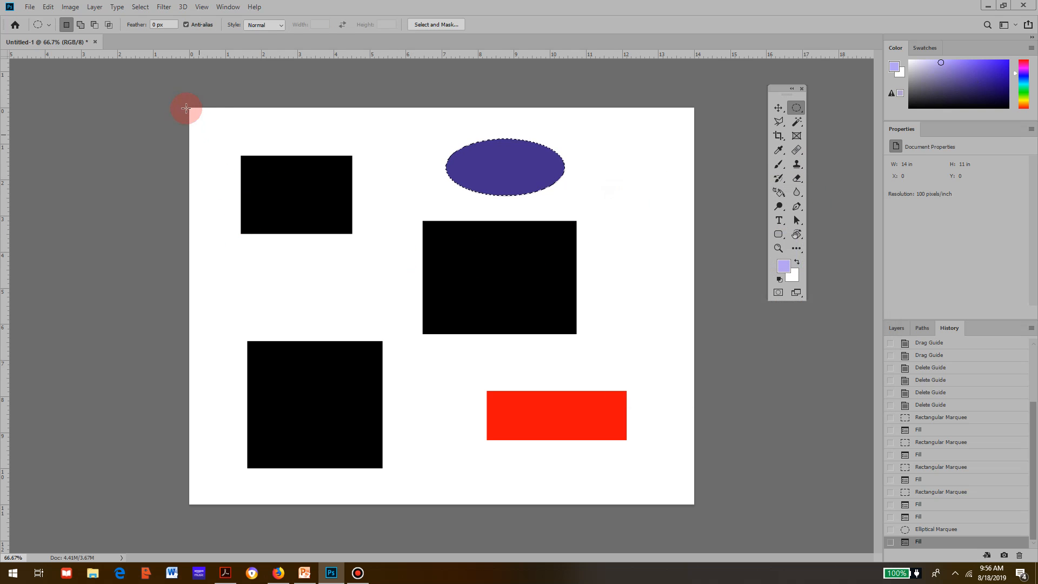
click(48, 7)
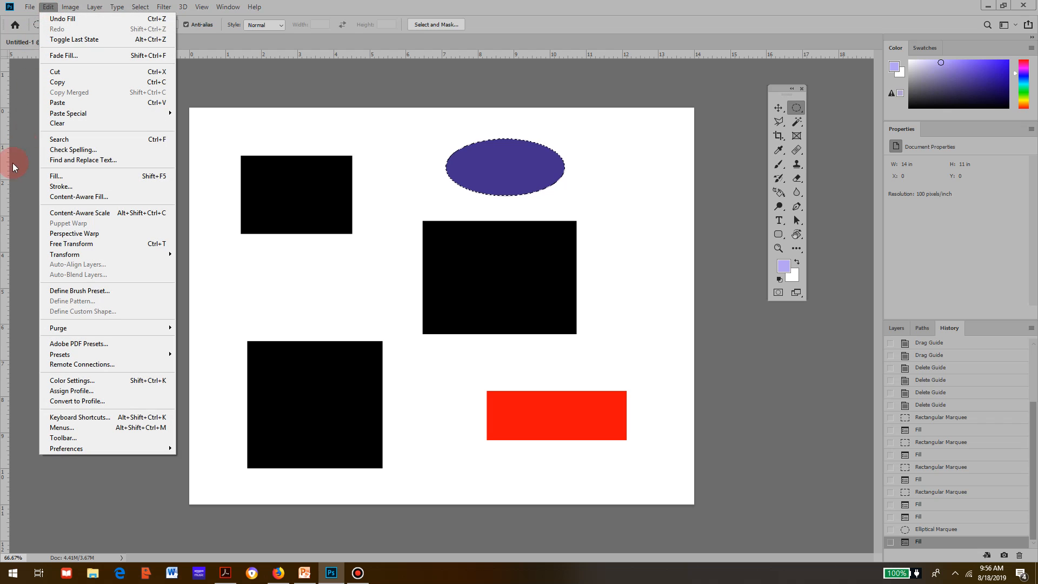
click(56, 176)
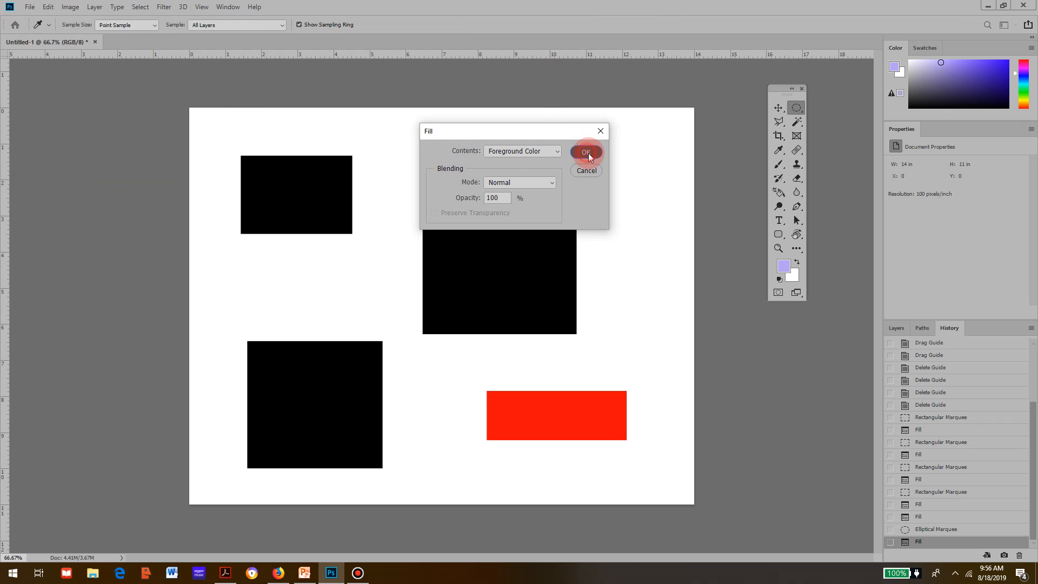
click(587, 152)
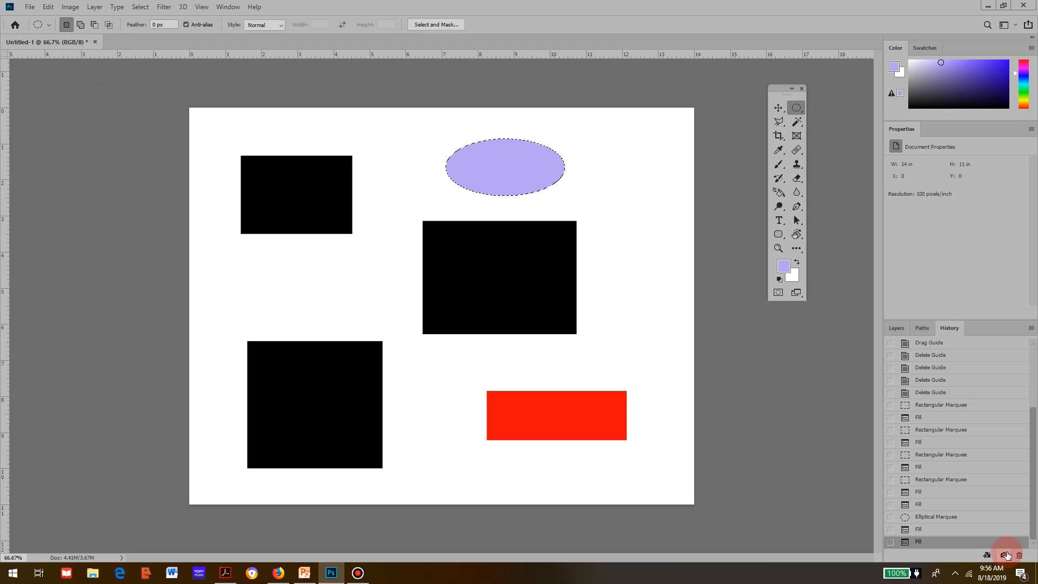
Deselect the ellipse and try to shift it to the right with the Move tool, declining the conversion to a normal layer.
key(ctrl+d)
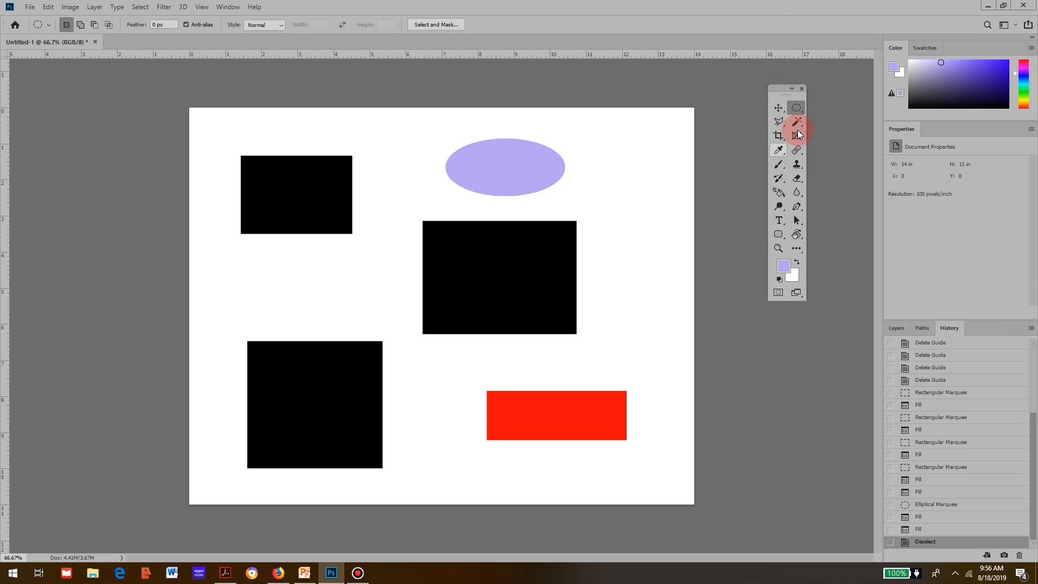
click(777, 110)
drag(510, 170, 547, 168)
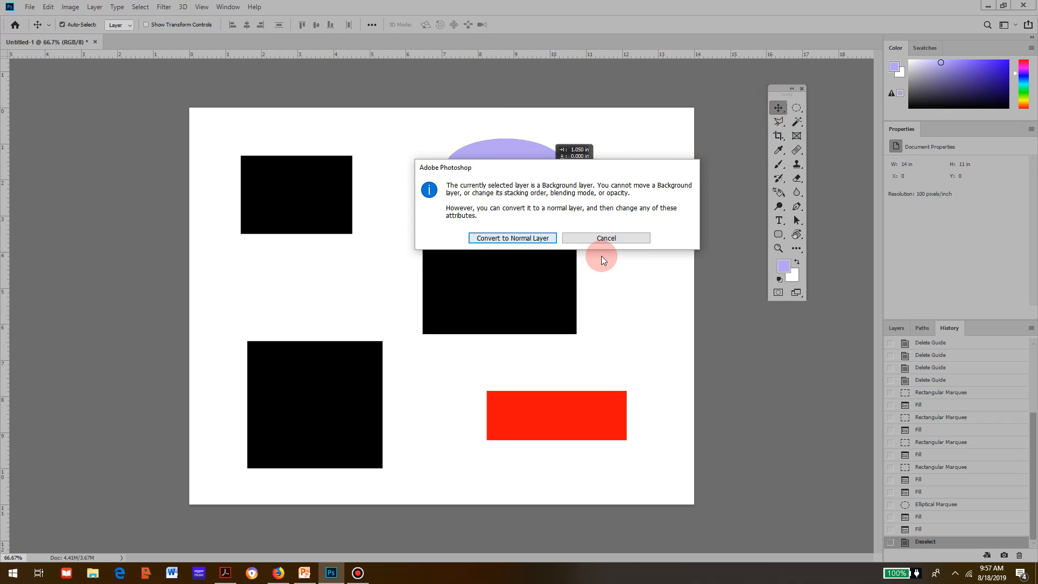
click(611, 241)
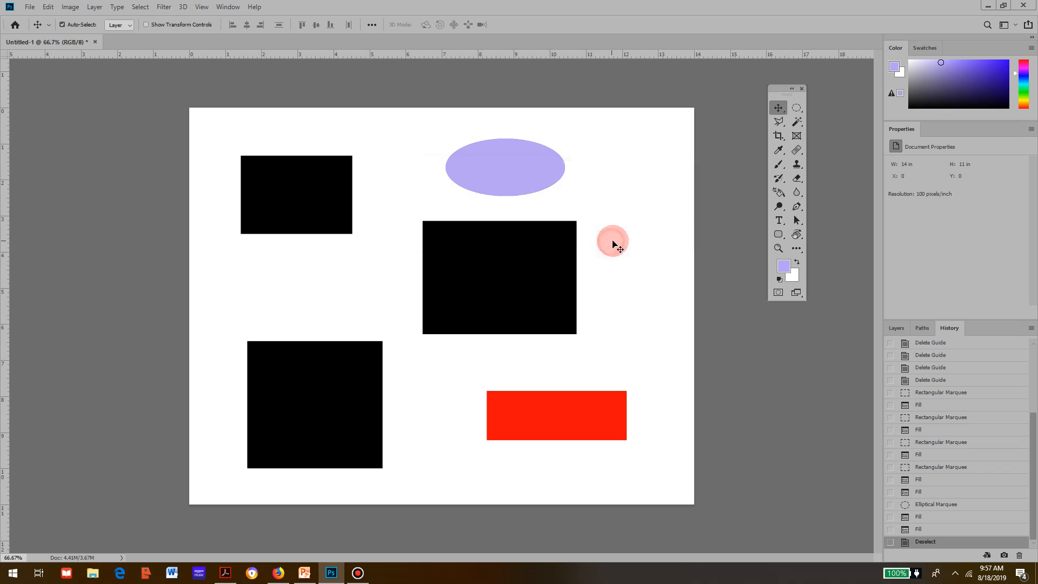
Select the lavender ellipse by its color with the Magic Wand tool.
click(797, 122)
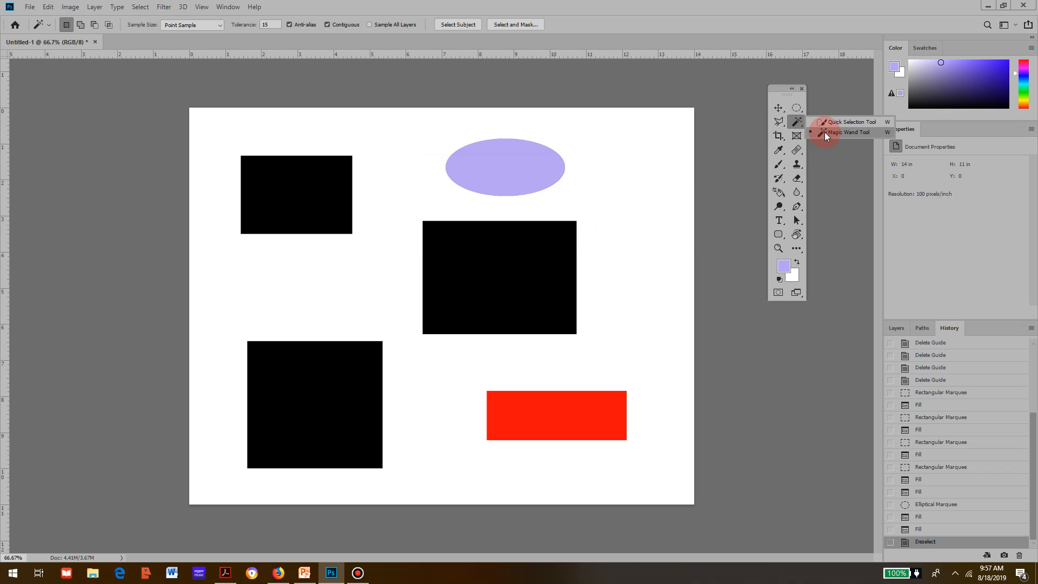
click(827, 132)
click(504, 156)
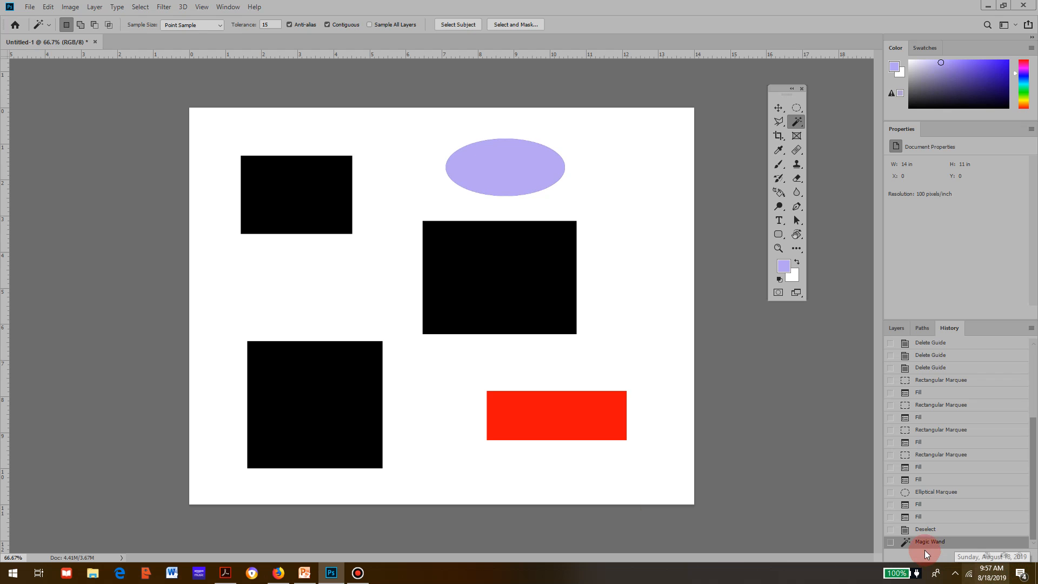
Undo the Magic Wand selection, the deselection and both color fills of the ellipse.
key(ctrl+z)
key(ctrl+z)
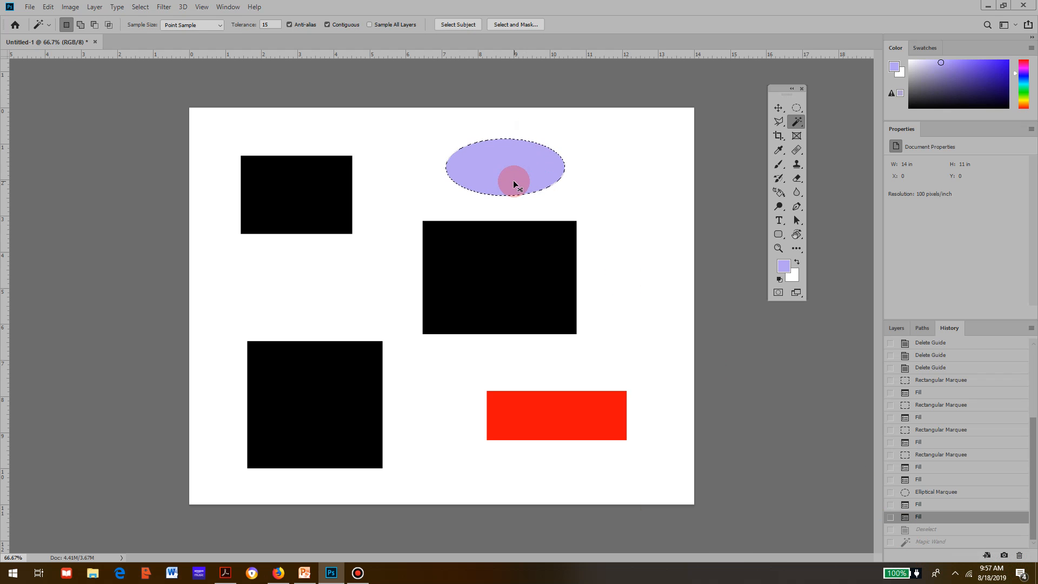
click(48, 7)
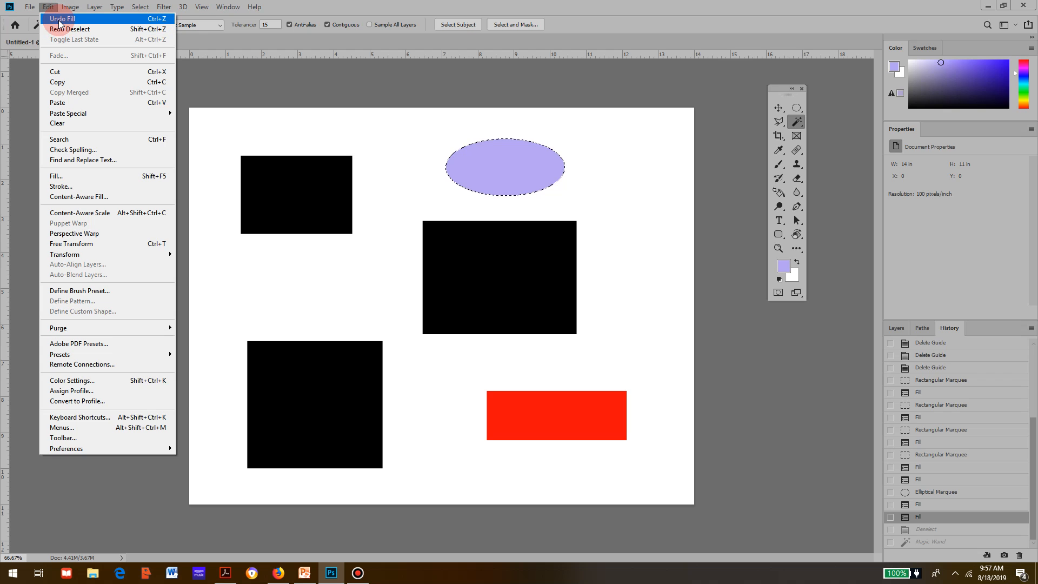
click(59, 20)
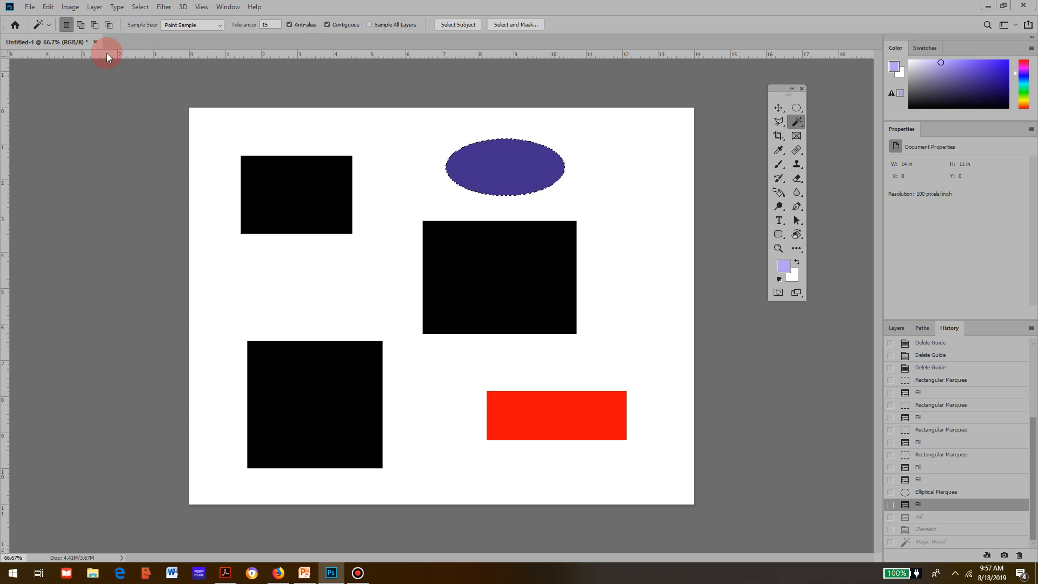
click(48, 7)
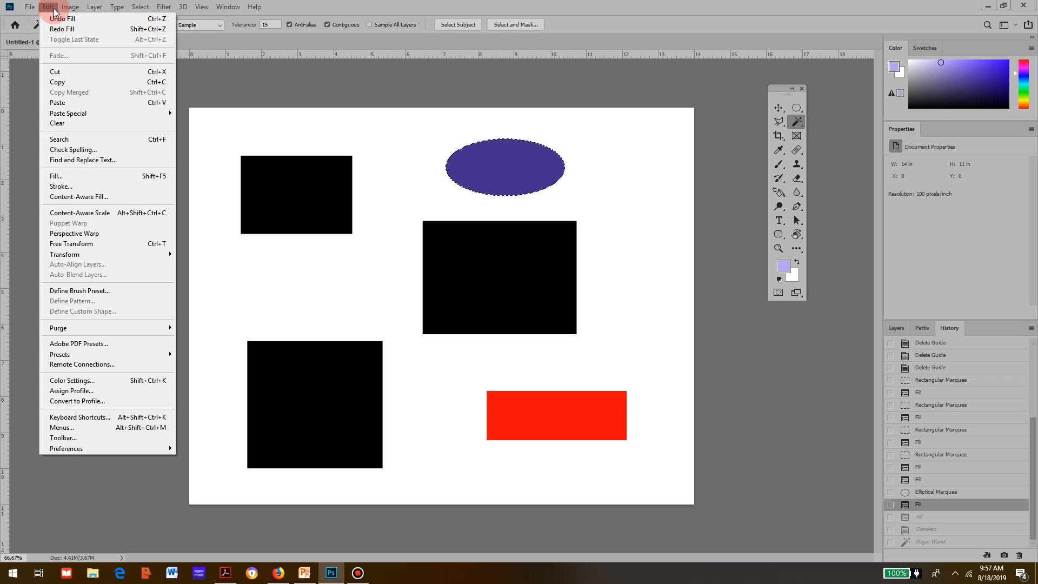
click(60, 19)
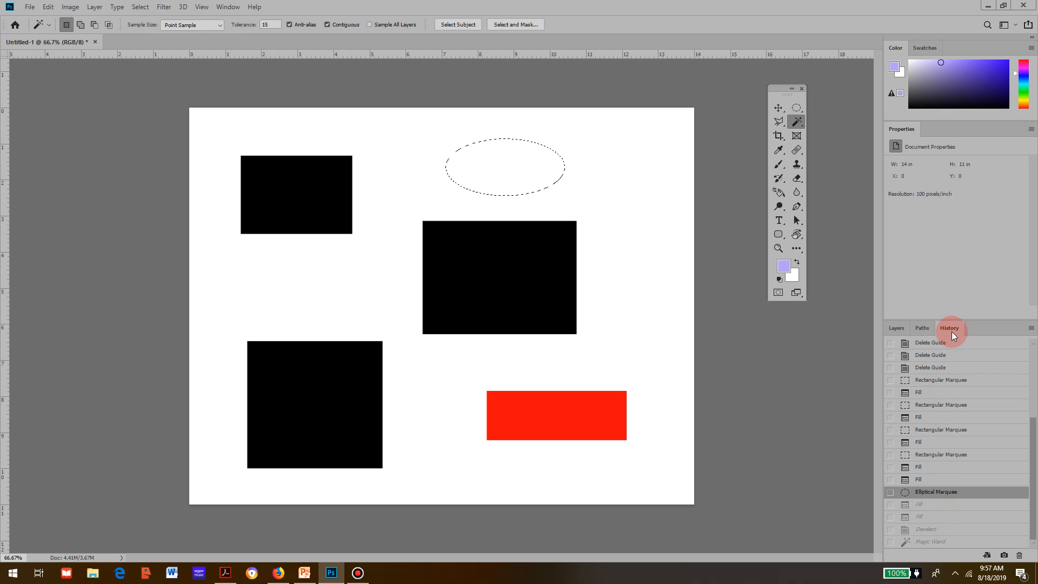
Detach the History panel, enlarge it beside the canvas, and restore the document to the Magic Wand state.
drag(945, 328, 47, 177)
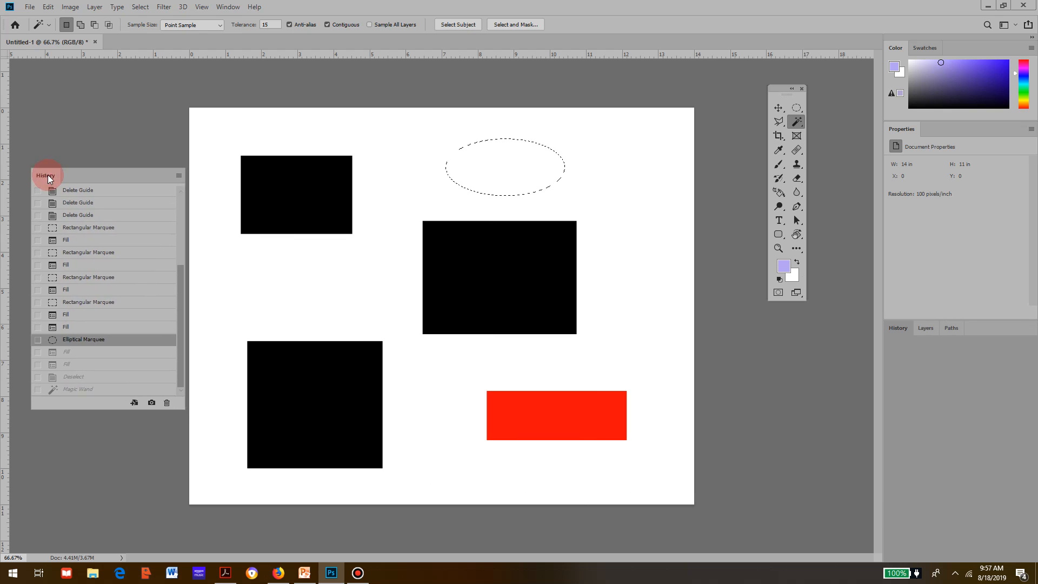
drag(159, 239, 227, 474)
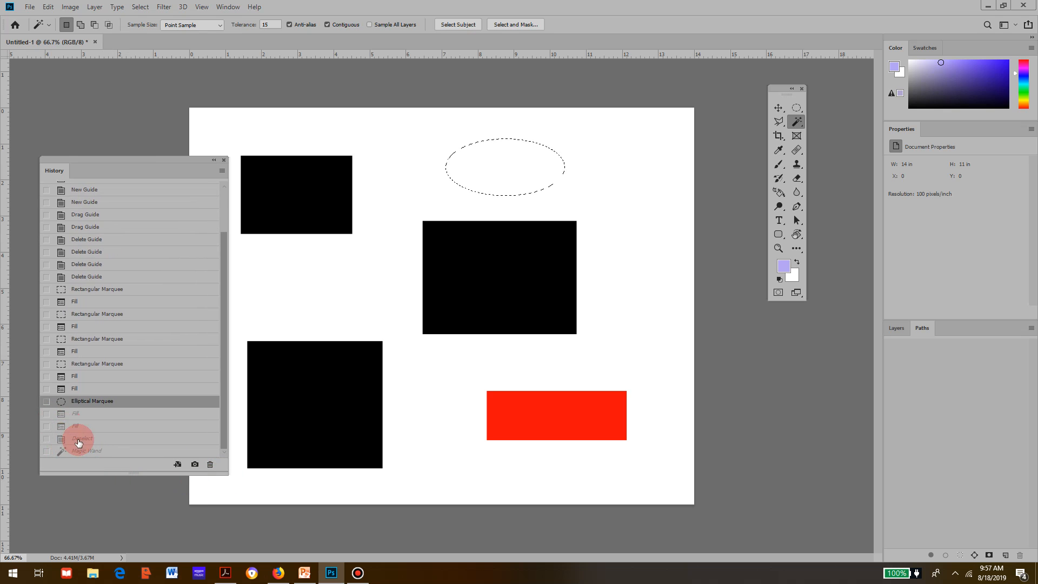
click(50, 453)
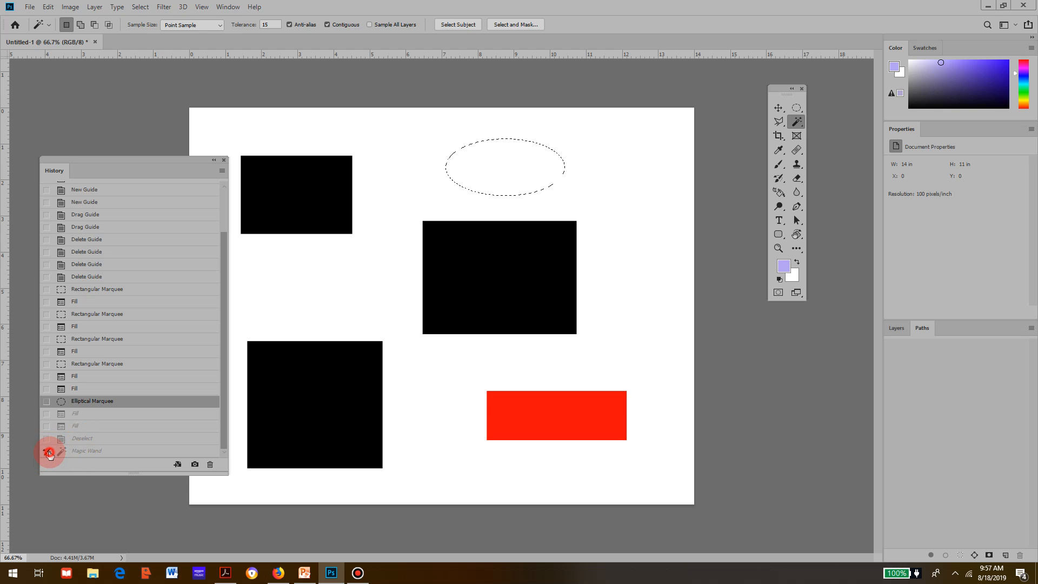
click(98, 453)
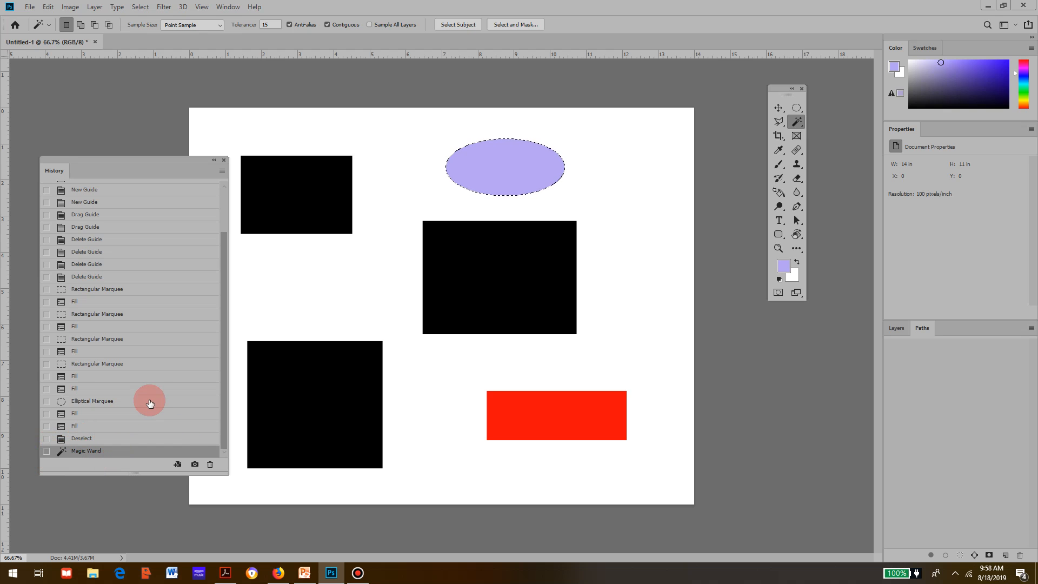
Revert the document to the lower-right rectangle's black Fill state and to the Elliptical Marquee state, returning to the Magic Wand state each time.
click(77, 376)
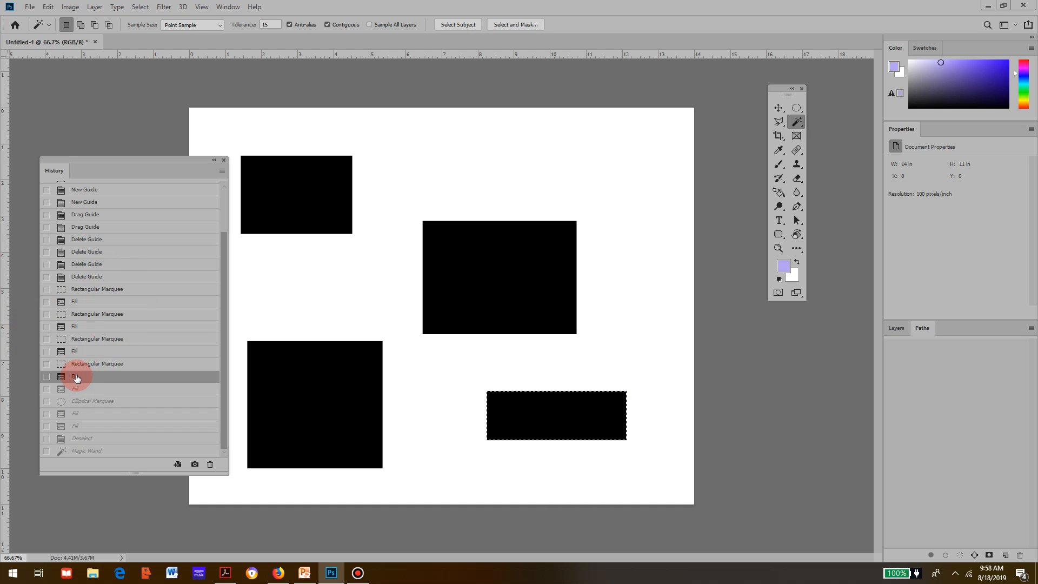
click(76, 451)
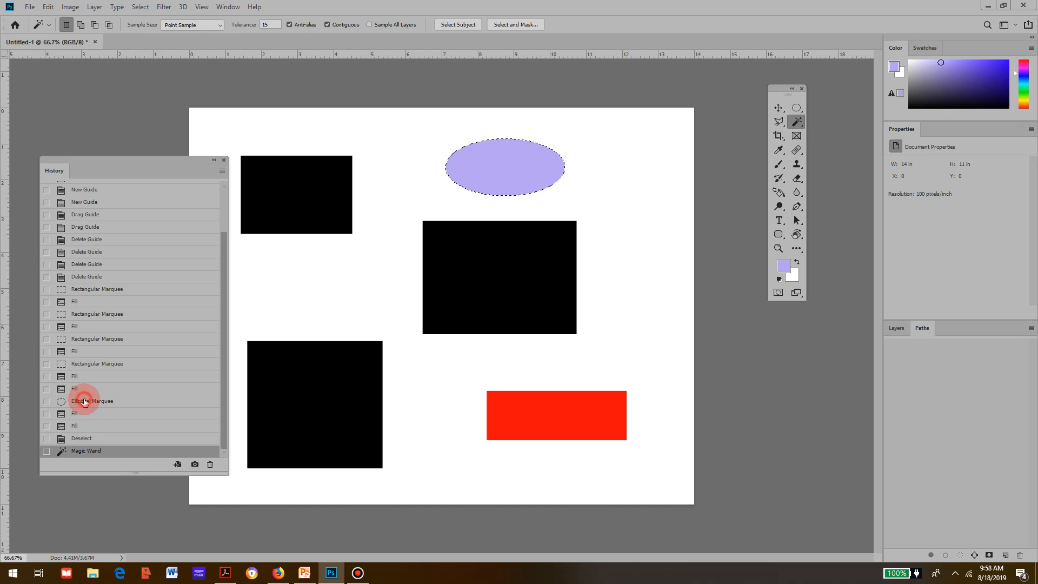
click(83, 401)
click(85, 453)
click(78, 401)
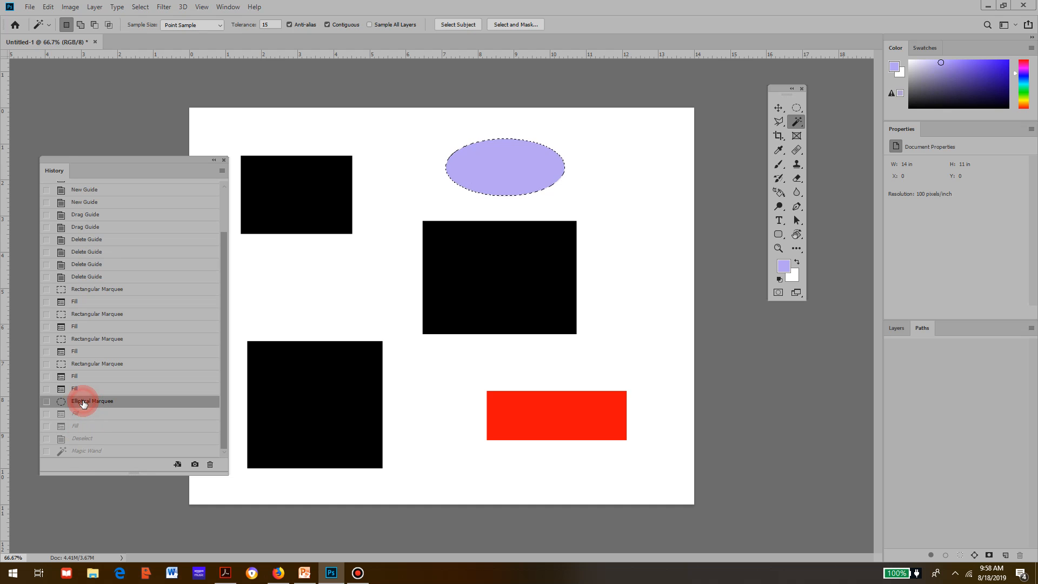
click(78, 450)
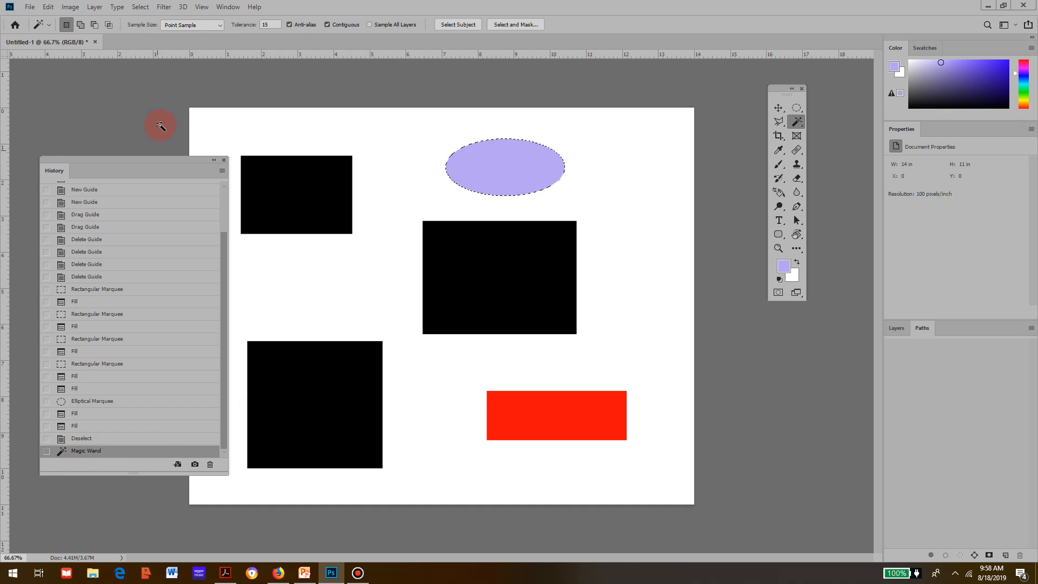
Move the floating History panel to the other side of the canvas, near the toolbox, and deselect the ellipse.
drag(148, 158, 865, 216)
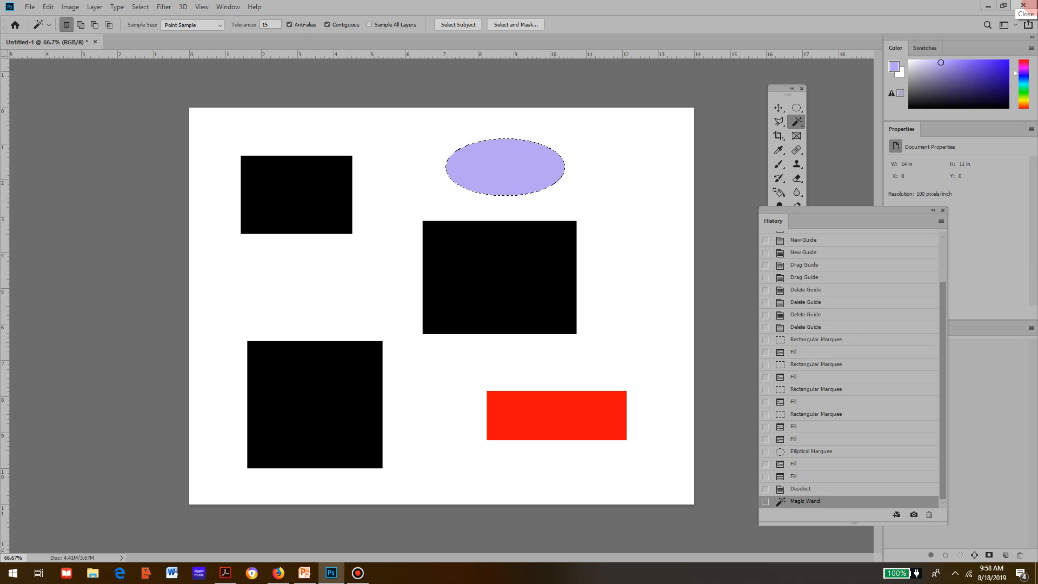
key(ctrl+d)
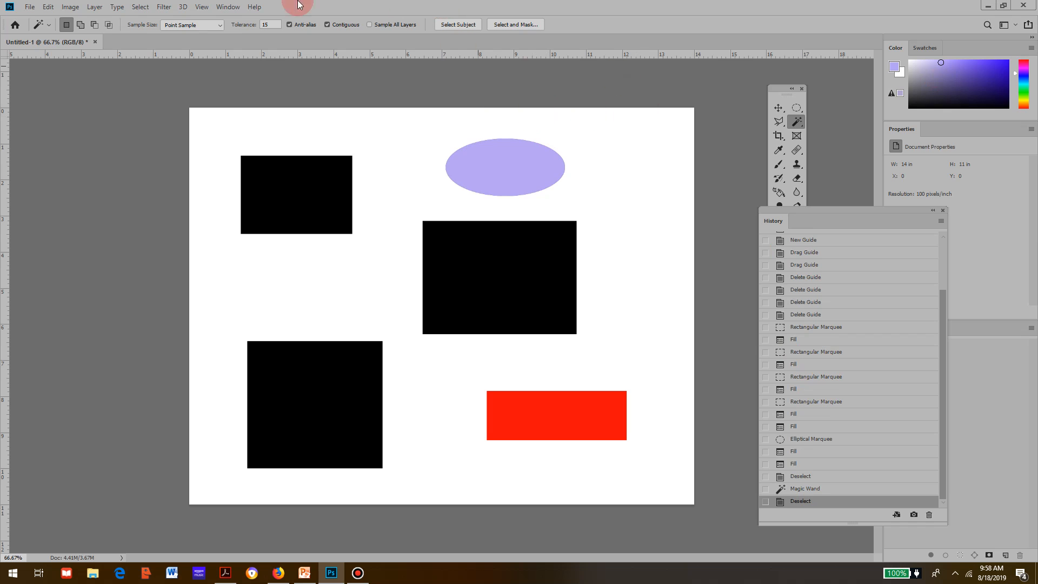
click(70, 7)
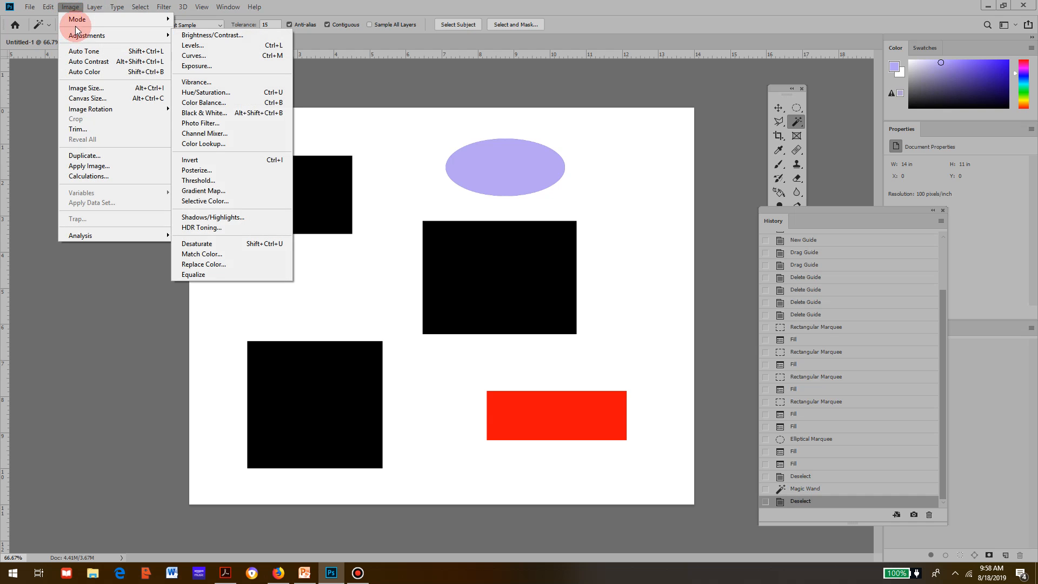
mouse_move(77, 20)
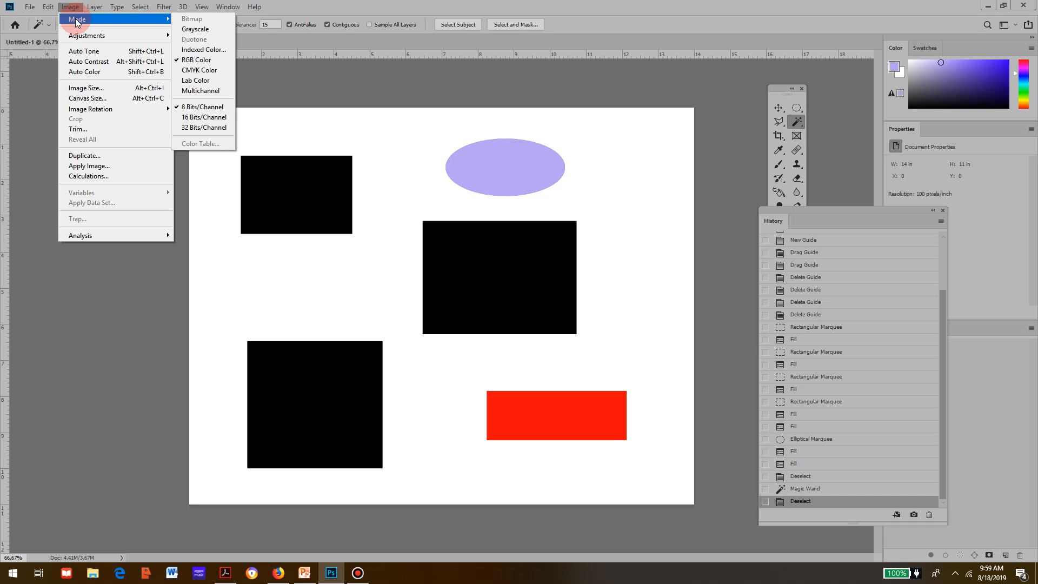
click(228, 6)
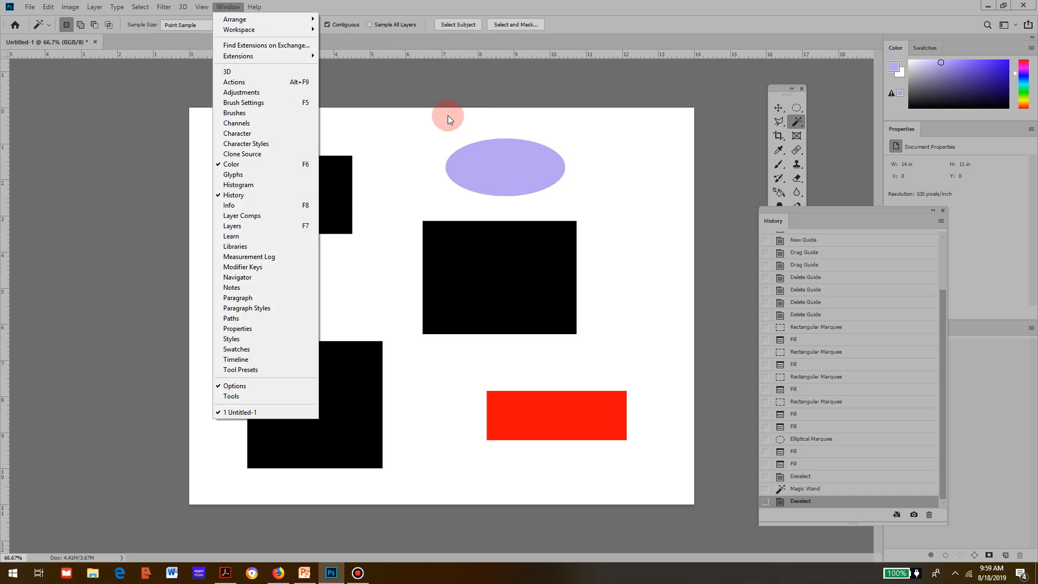
click(462, 89)
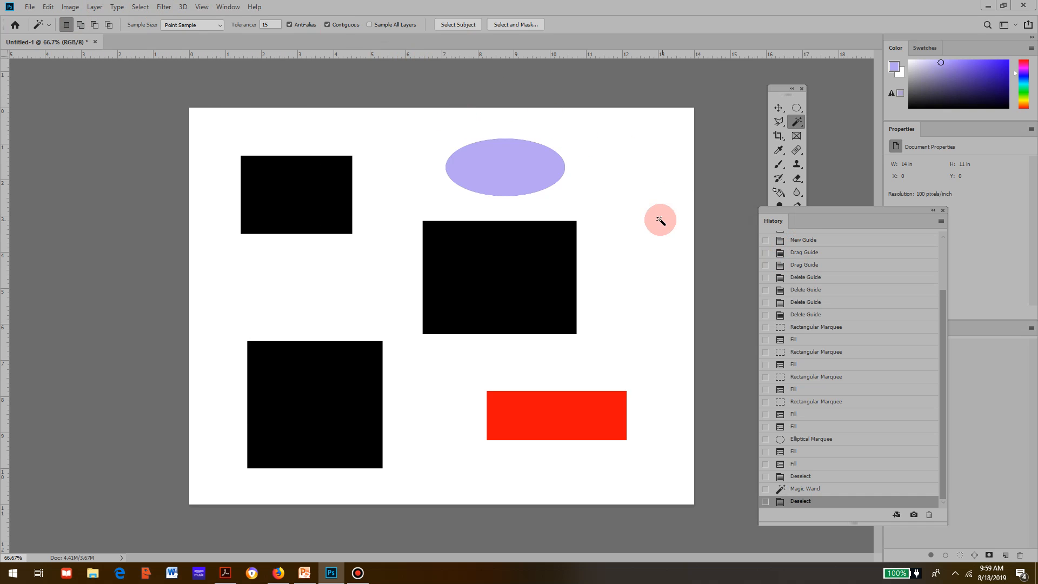